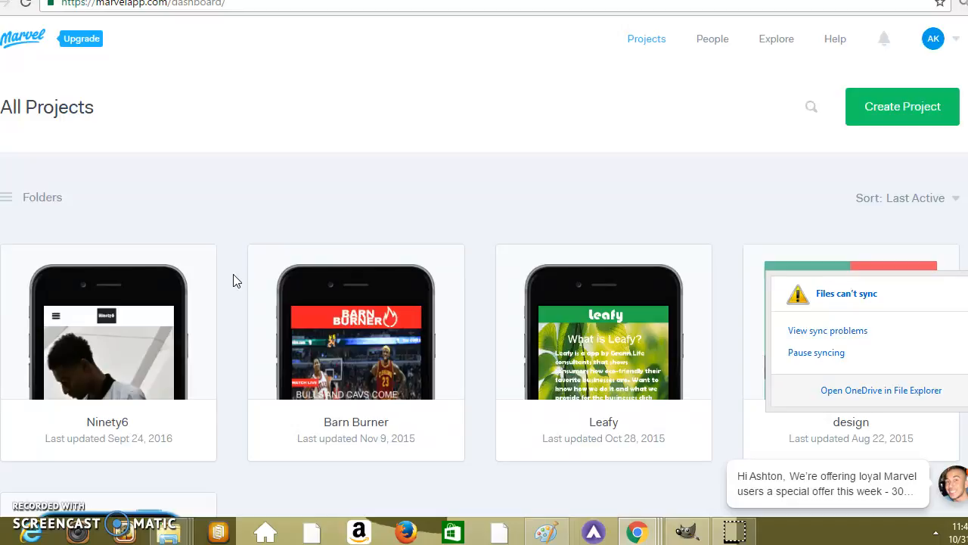
# View the device options offered for a new project, then close the creation form without creating anything.
pyautogui.click(217, 180)
pyautogui.click(903, 112)
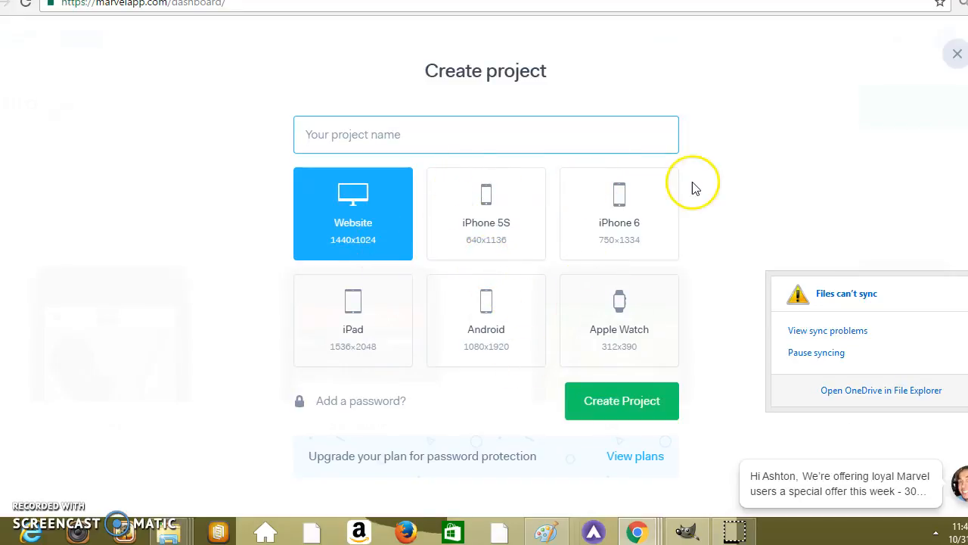
pyautogui.click(946, 51)
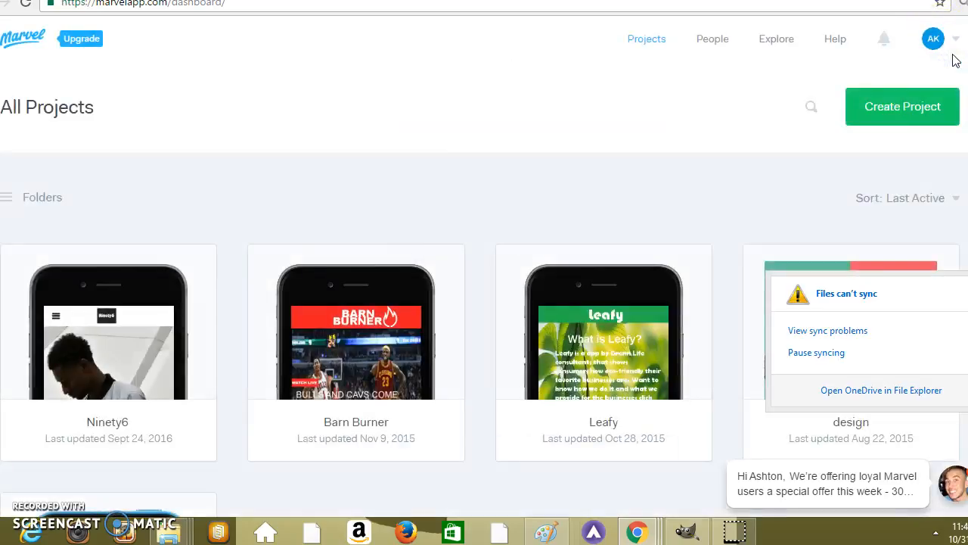
# Open the PitStop project from the list of all projects.
pyautogui.scroll(-3, 484, 267)
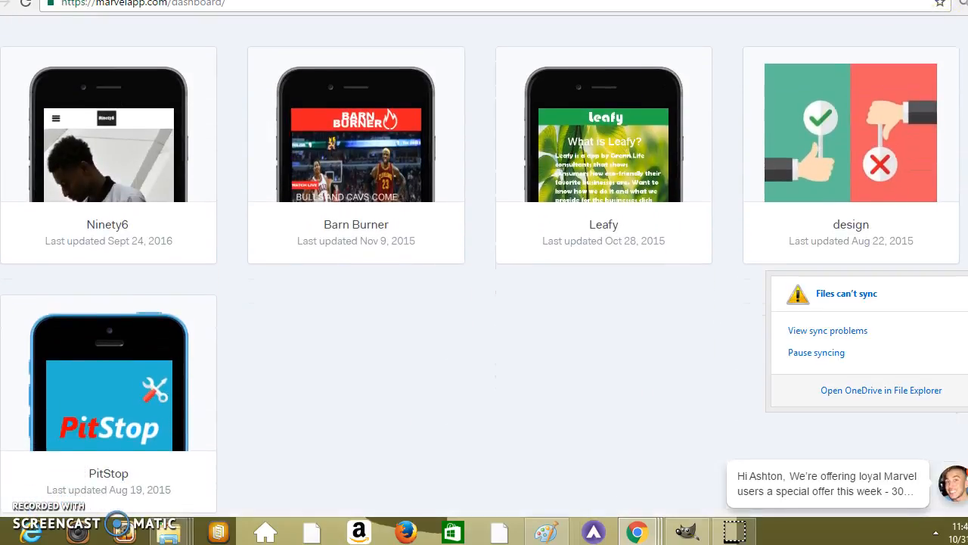
pyautogui.scroll(2, 484, 266)
pyautogui.scroll(1, 484, 266)
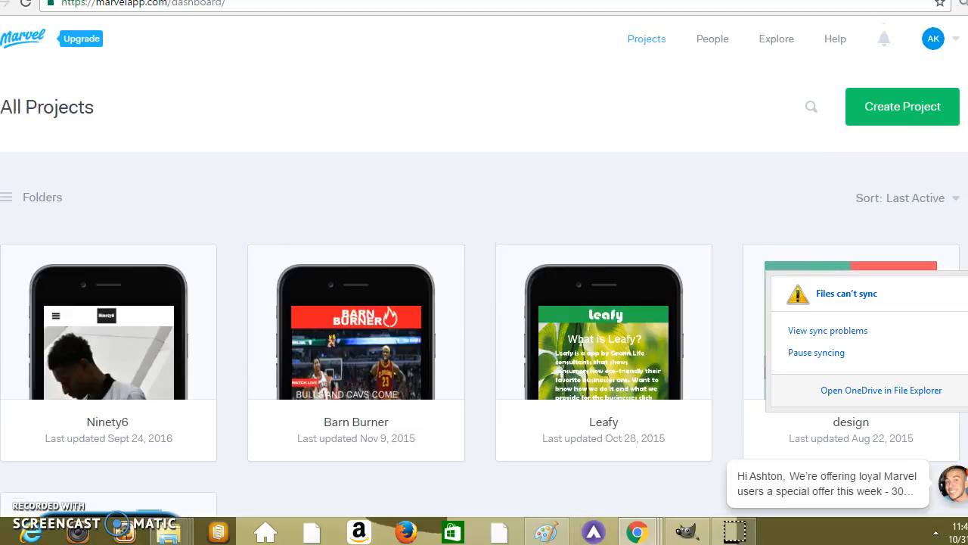
pyautogui.scroll(-3, 645, 103)
pyautogui.moveTo(124, 314)
pyautogui.click(115, 353)
pyautogui.click(385, 133)
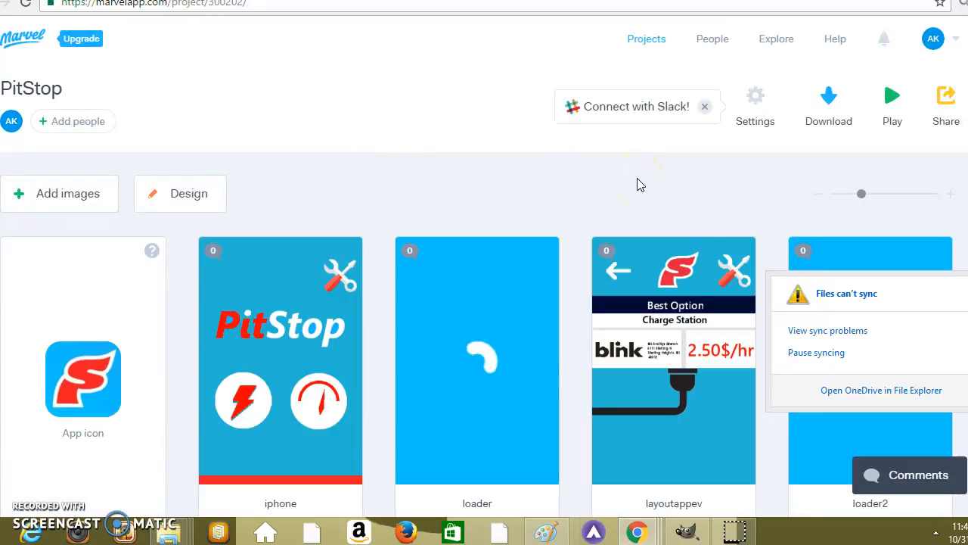
# View the sources available for adding images to the PitStop project, then close the list.
pyautogui.click(69, 199)
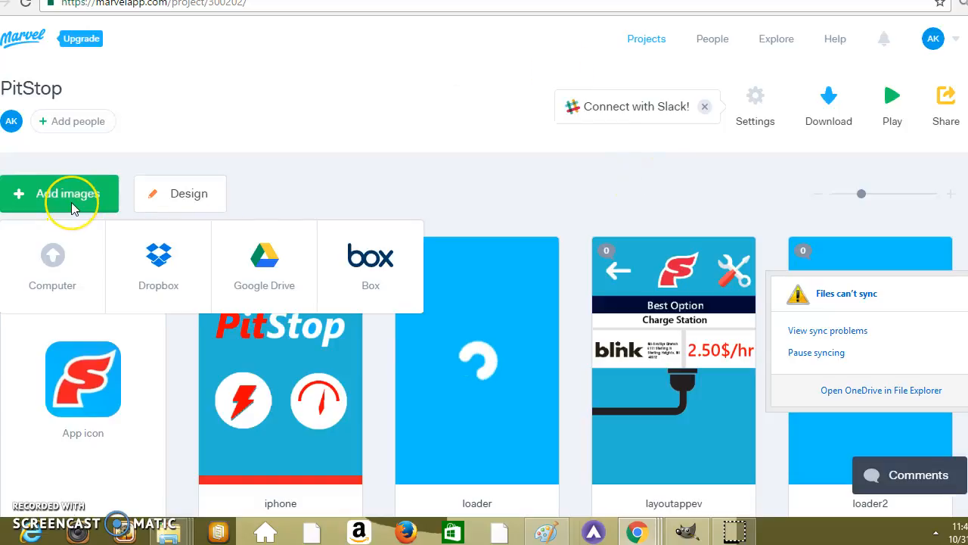
pyautogui.click(383, 173)
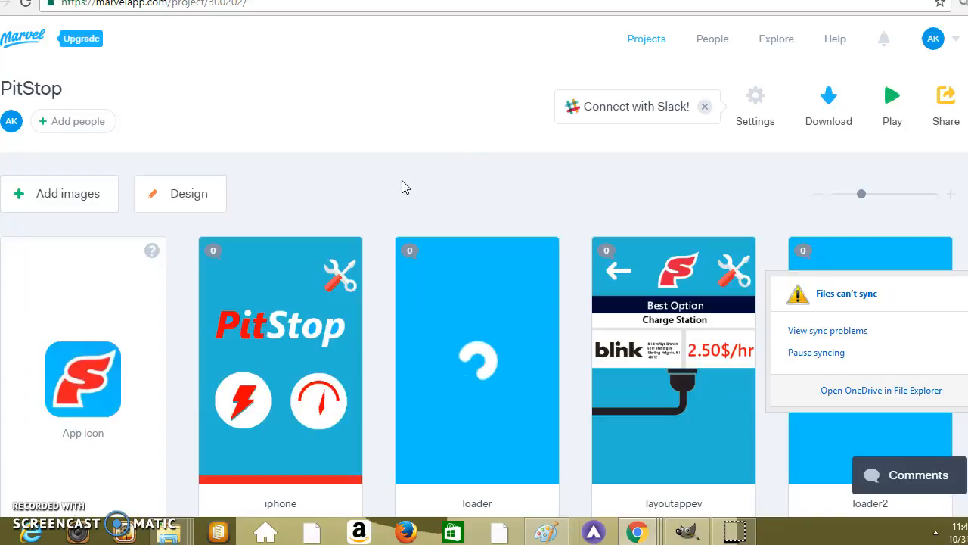
pyautogui.moveTo(100, 194)
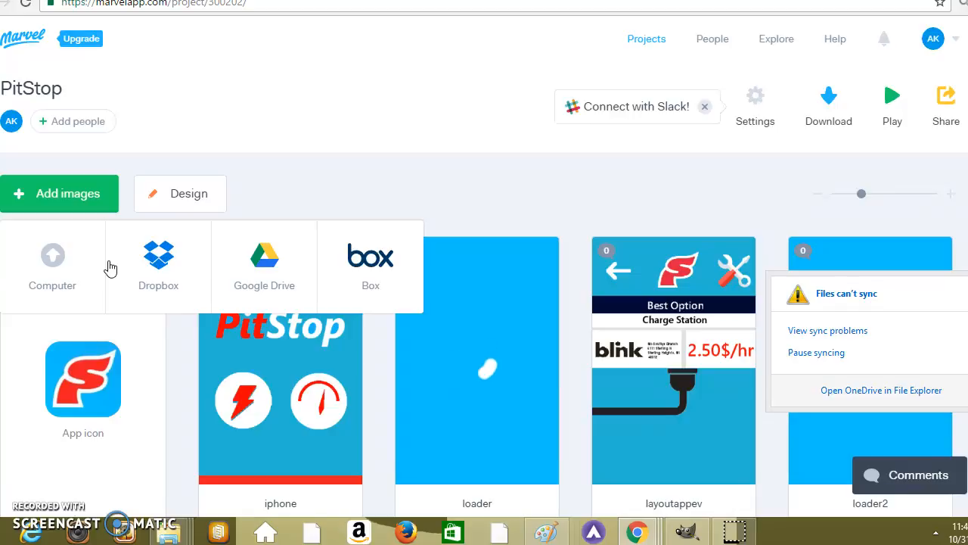
pyautogui.click(127, 198)
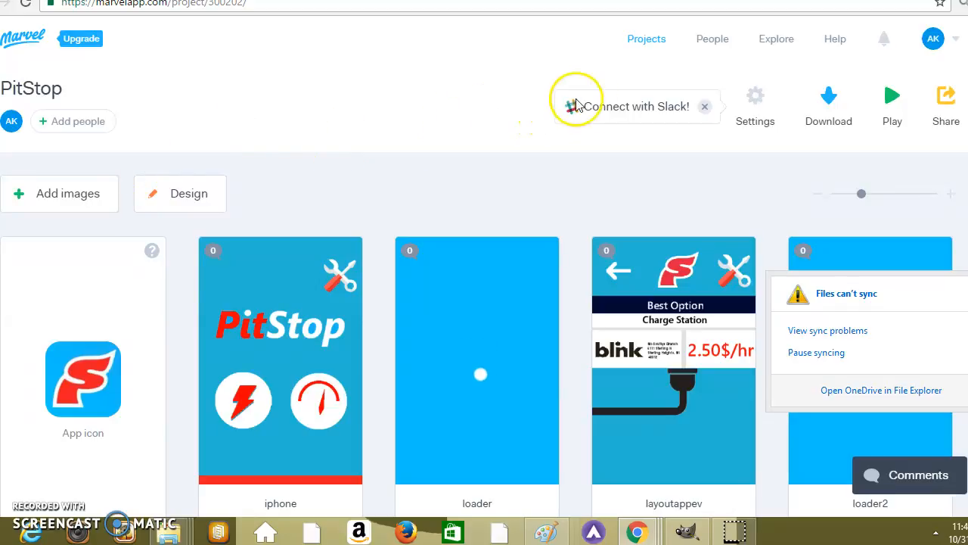
# View the options for inviting collaborators to the project, then close them and dismiss the Slack connection suggestion.
pyautogui.click(104, 129)
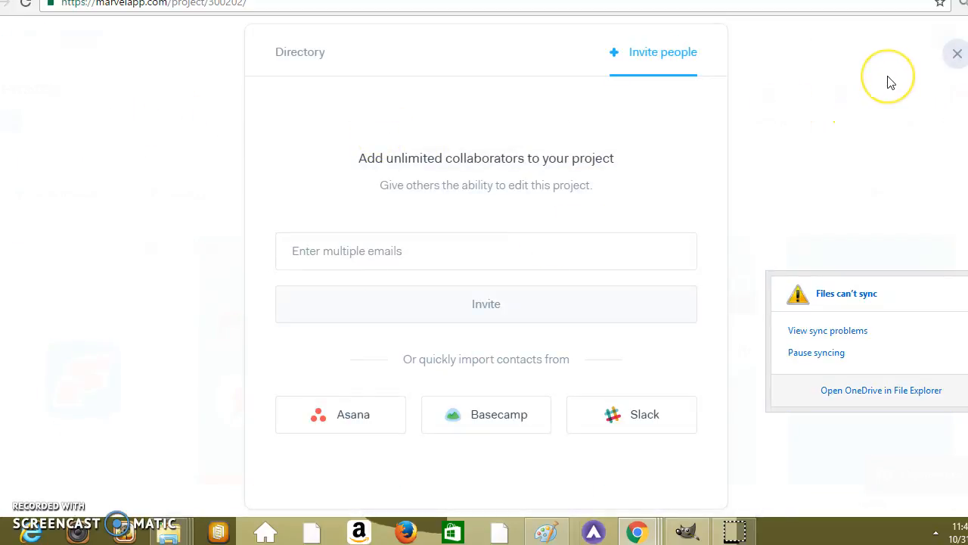
pyautogui.click(956, 52)
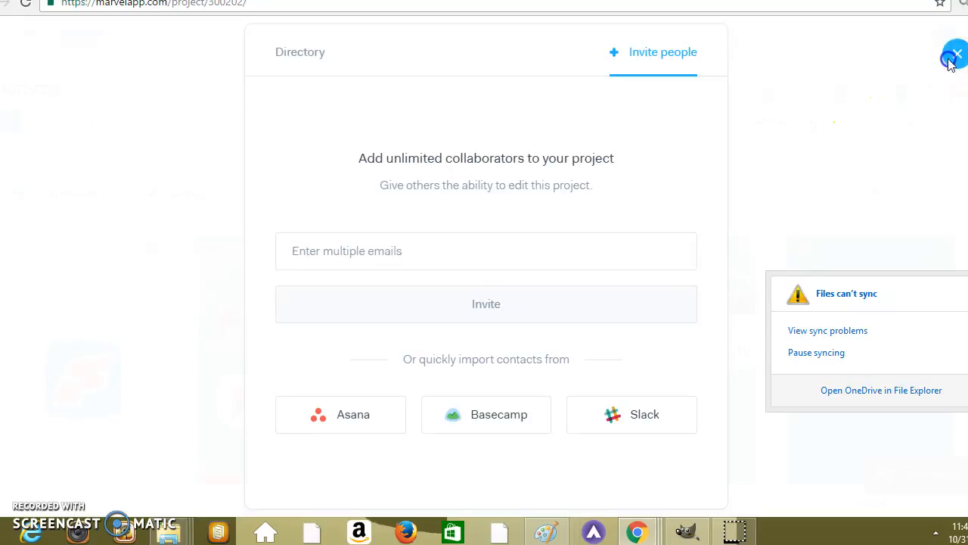
pyautogui.click(669, 118)
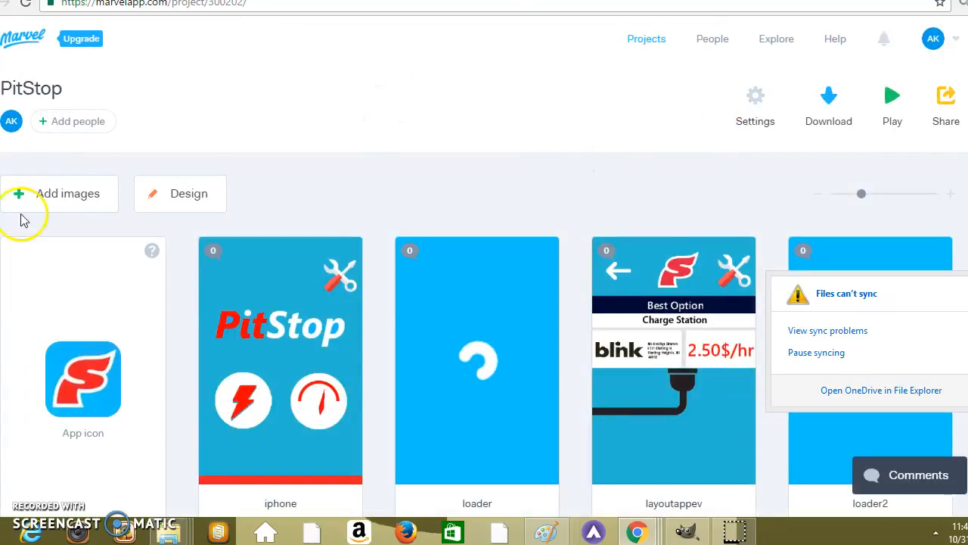
pyautogui.click(70, 195)
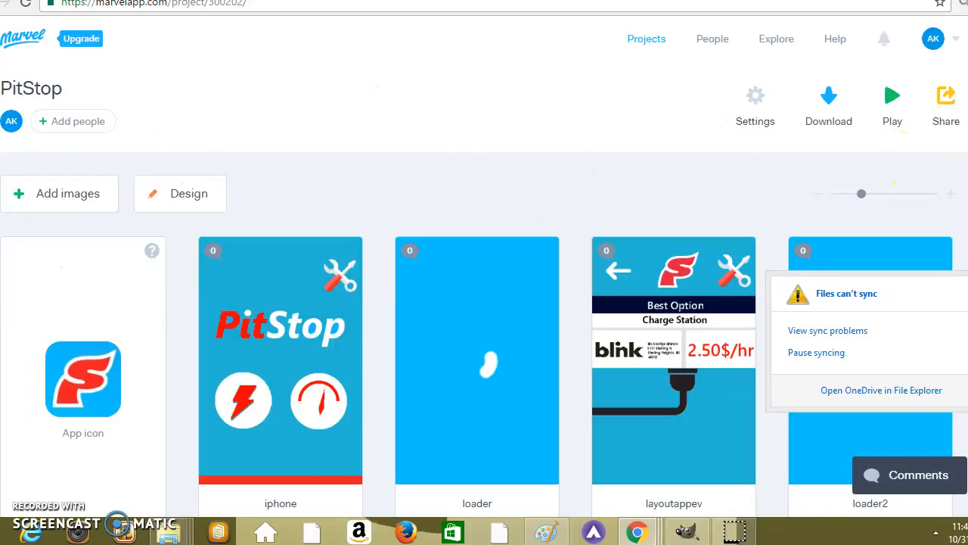
# Open the iphone screen for editing and check the destination of the lightning bolt icon's hotspot.
pyautogui.scroll(-2, 544, 194)
pyautogui.click(268, 233)
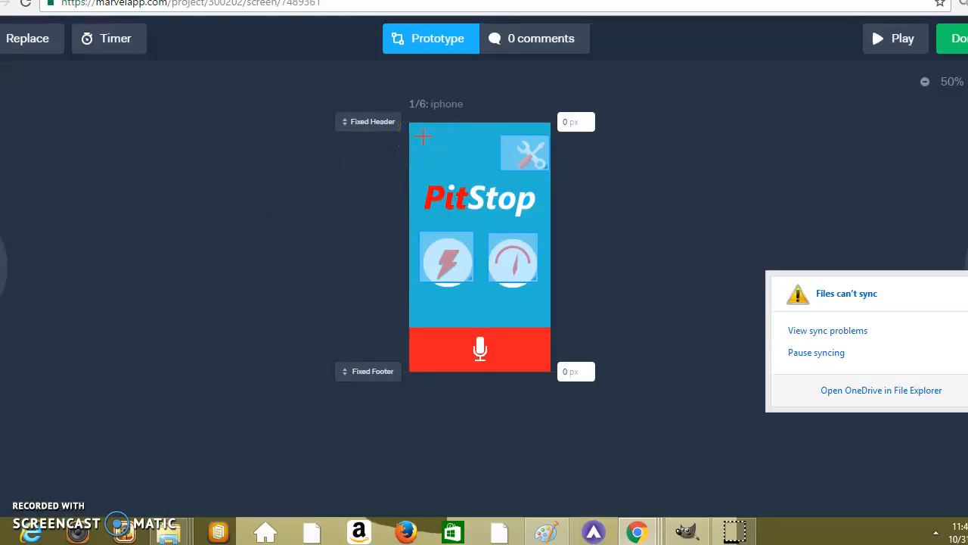
pyautogui.click(461, 259)
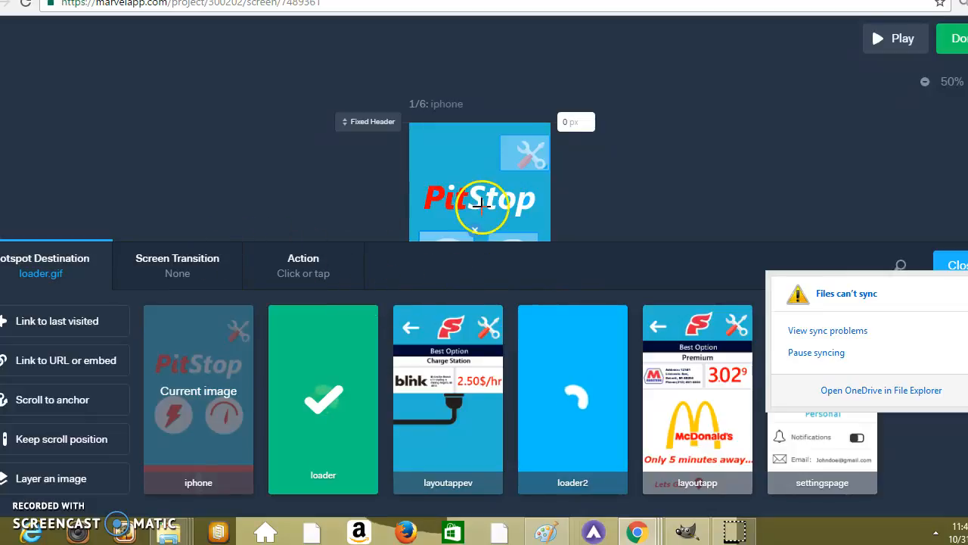
# Check the tools icon hotspot's destination and screen transition on the iphone screen, keeping Slide Right, and return to the project.
pyautogui.click(530, 155)
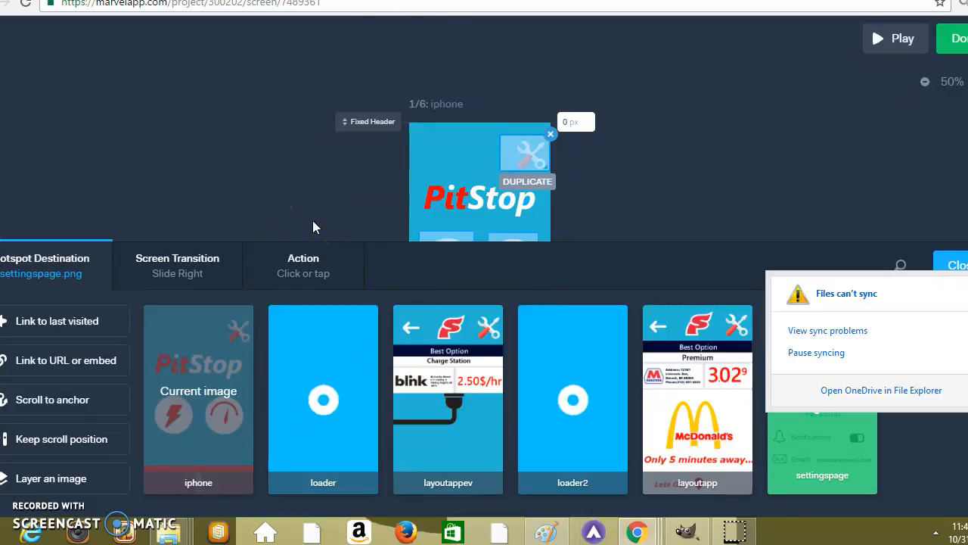
pyautogui.click(217, 261)
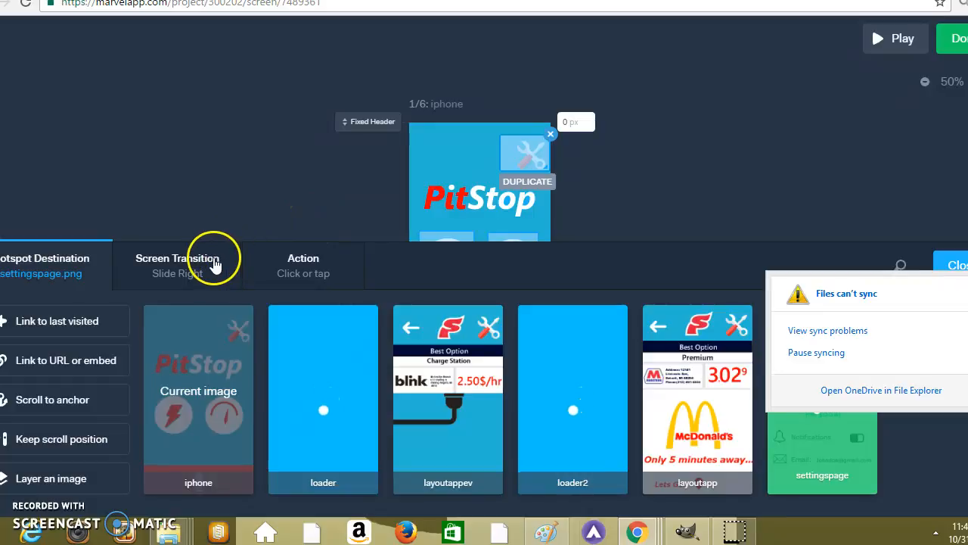
pyautogui.click(675, 398)
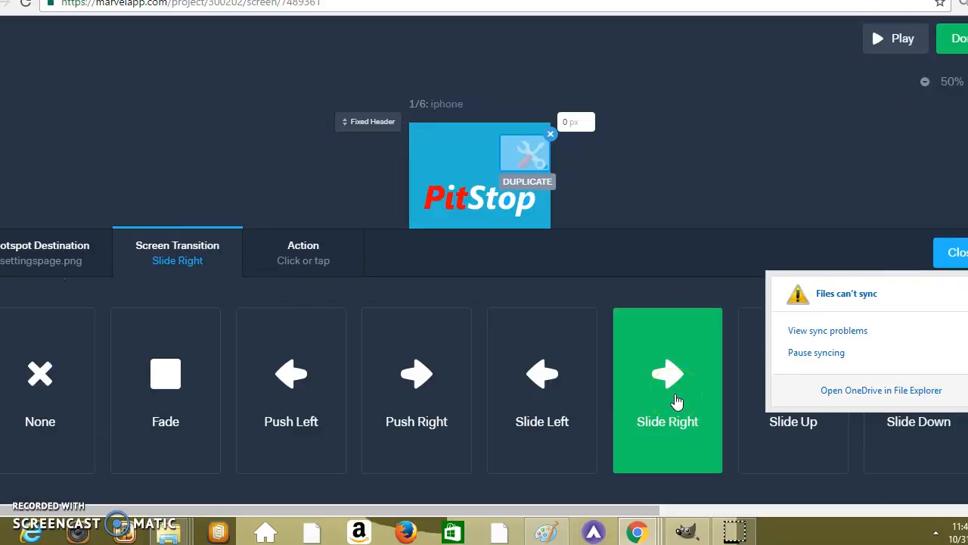
pyautogui.click(306, 260)
pyautogui.click(194, 263)
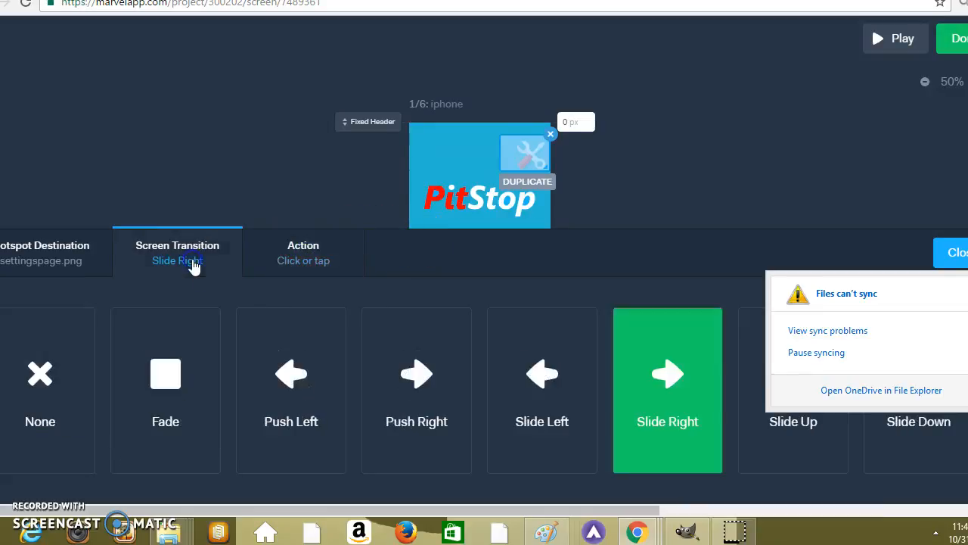
pyautogui.click(659, 90)
pyautogui.click(955, 42)
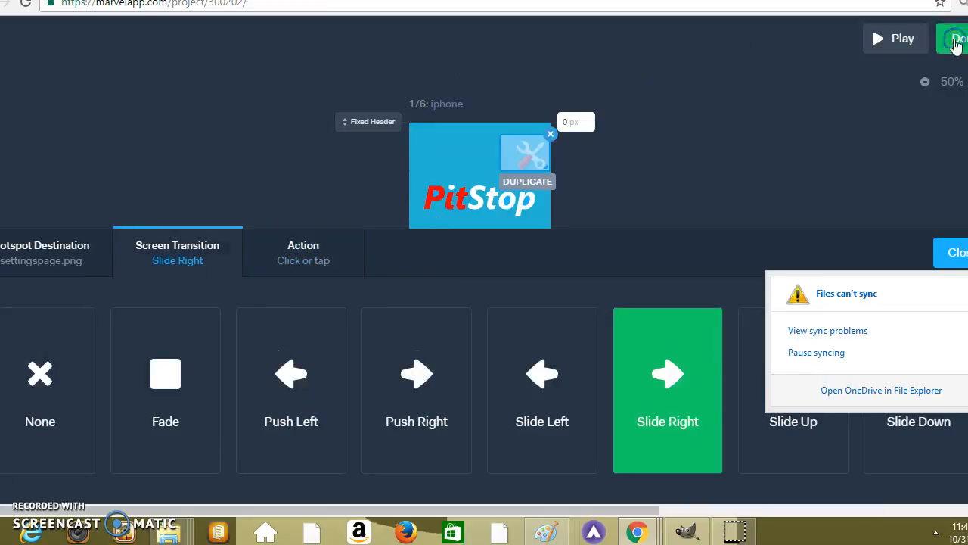
# Open the layoutappev screen and check where its price banner, back arrow and tools icon hotspots lead, then return to the project.
pyautogui.moveTo(611, 219)
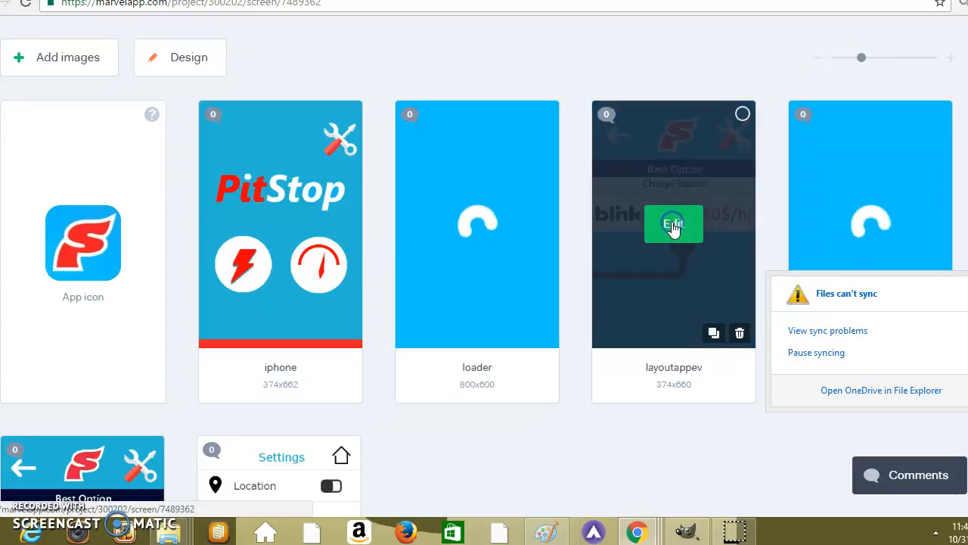
pyautogui.click(673, 227)
pyautogui.click(528, 215)
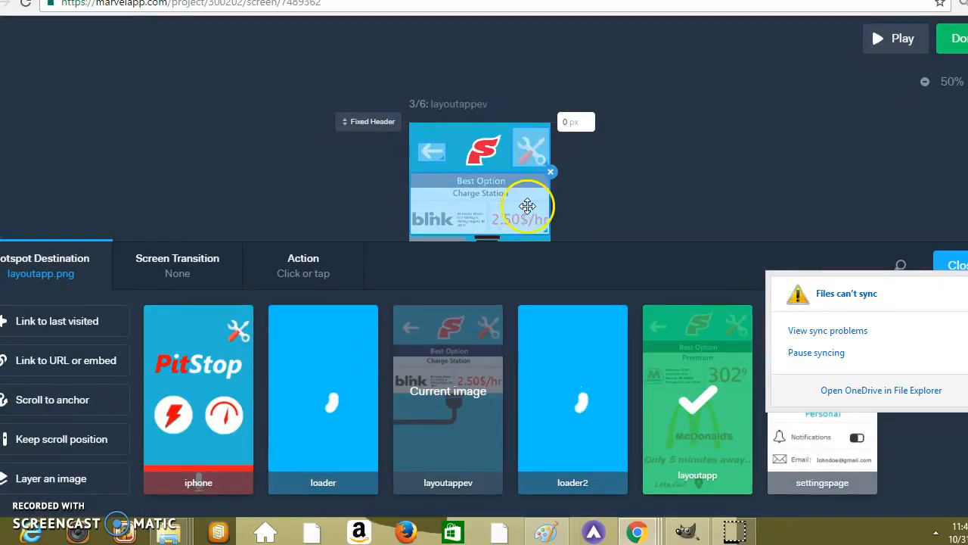
pyautogui.click(435, 155)
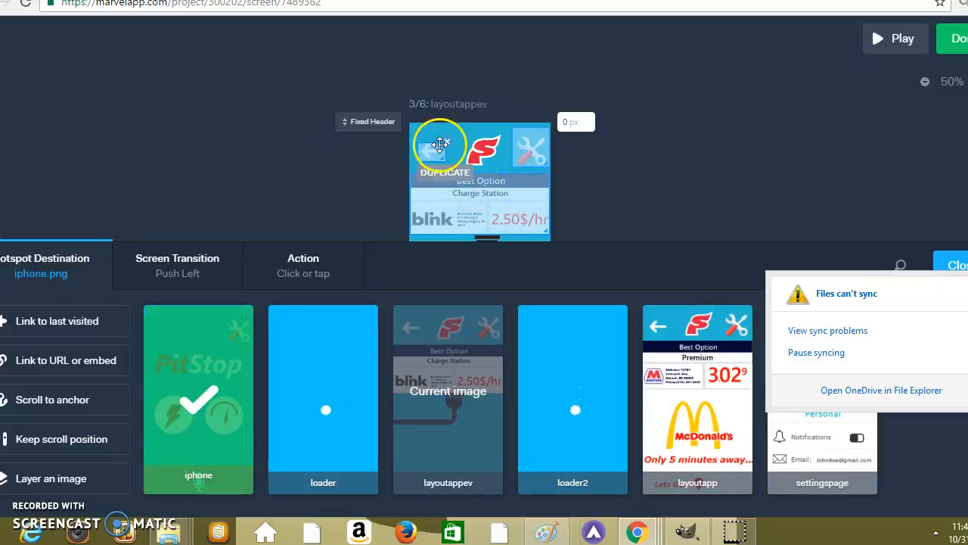
pyautogui.click(528, 137)
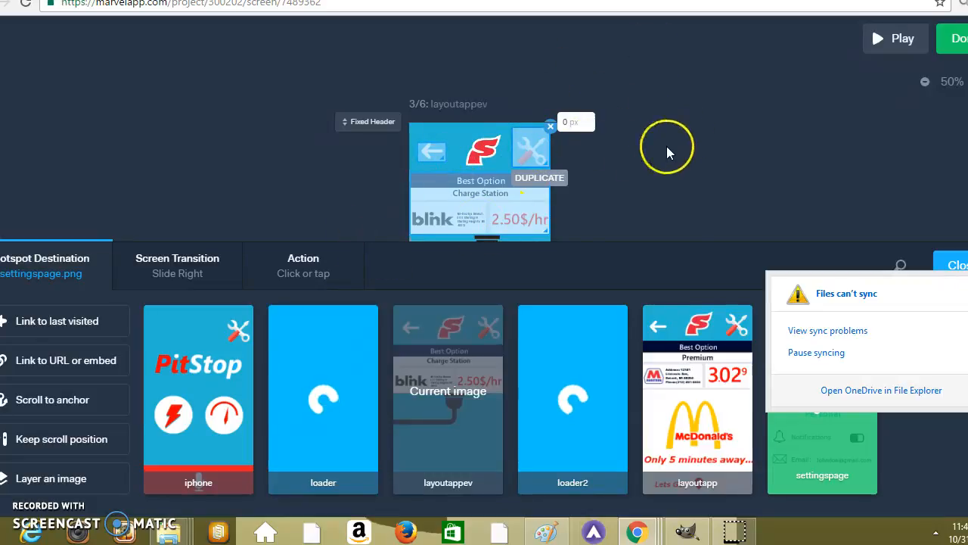
pyautogui.click(949, 38)
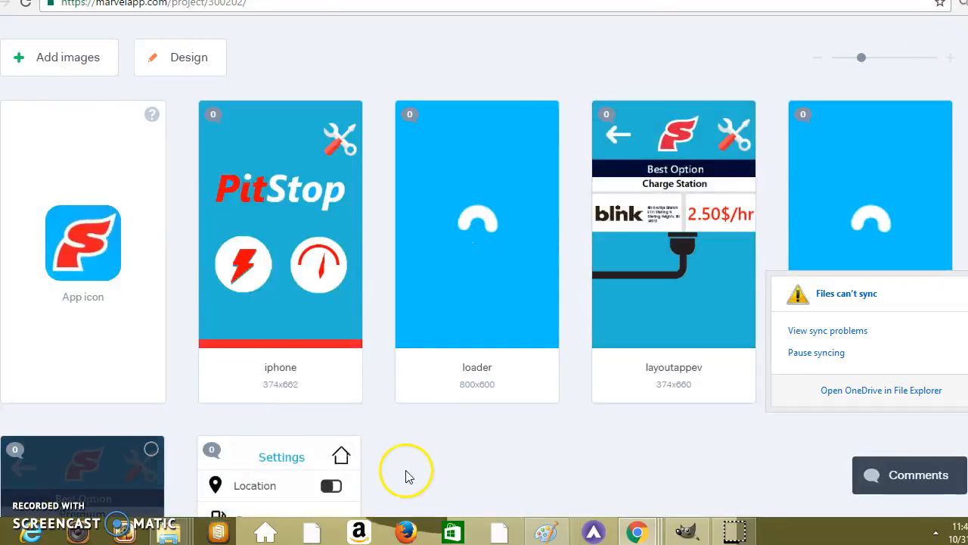
# Open the layoutapp screen and check the web link assigned to its price banner hotspot, then return to the project.
pyautogui.scroll(-3, 393, 424)
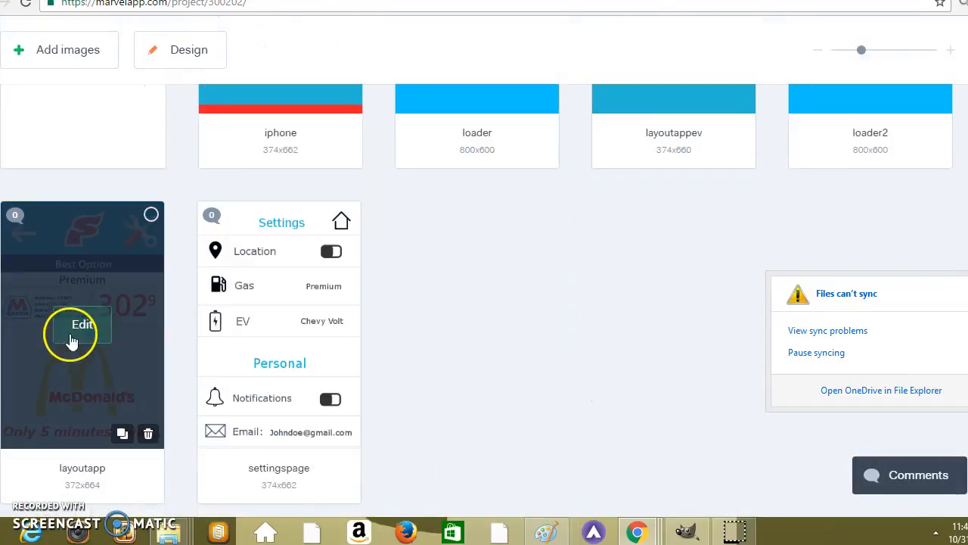
pyautogui.click(80, 326)
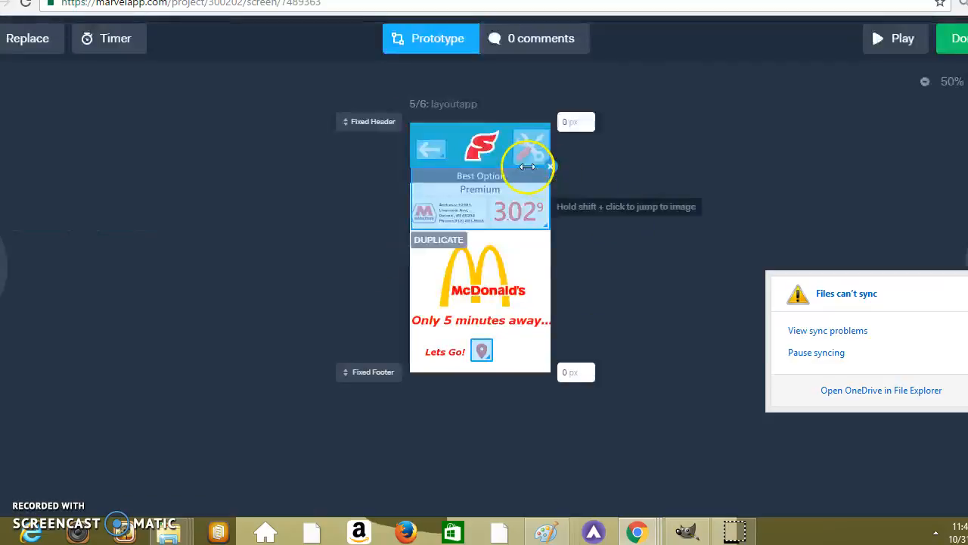
pyautogui.click(498, 204)
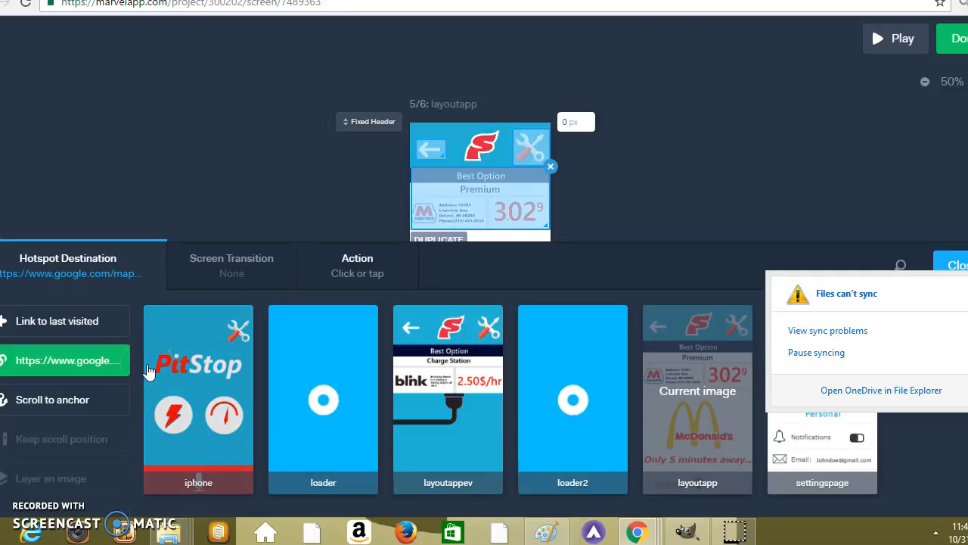
pyautogui.click(104, 361)
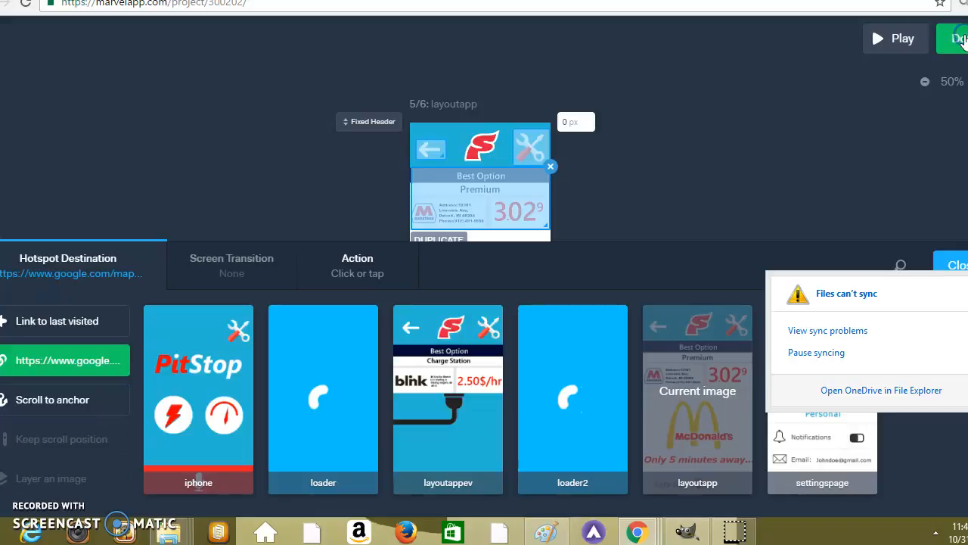
pyautogui.click(960, 39)
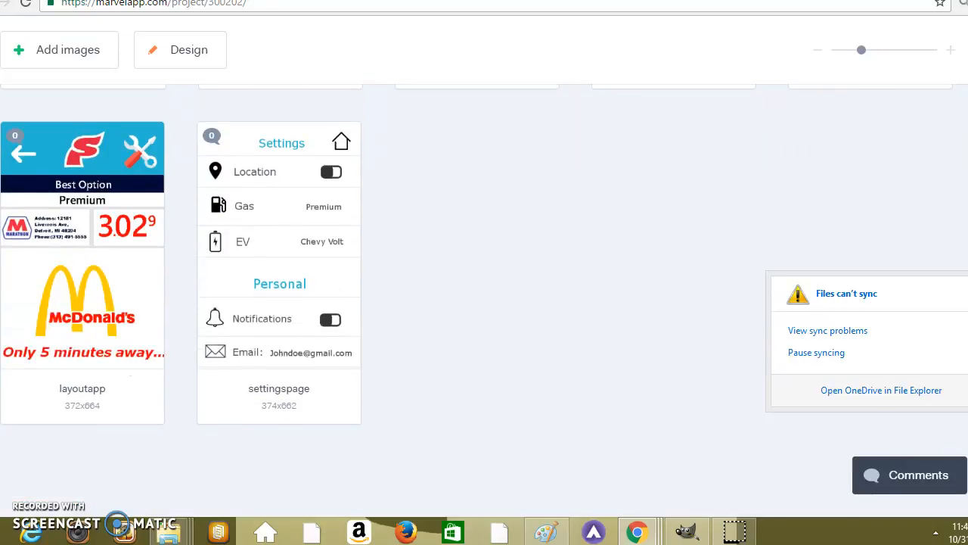
pyautogui.scroll(3, 570, 157)
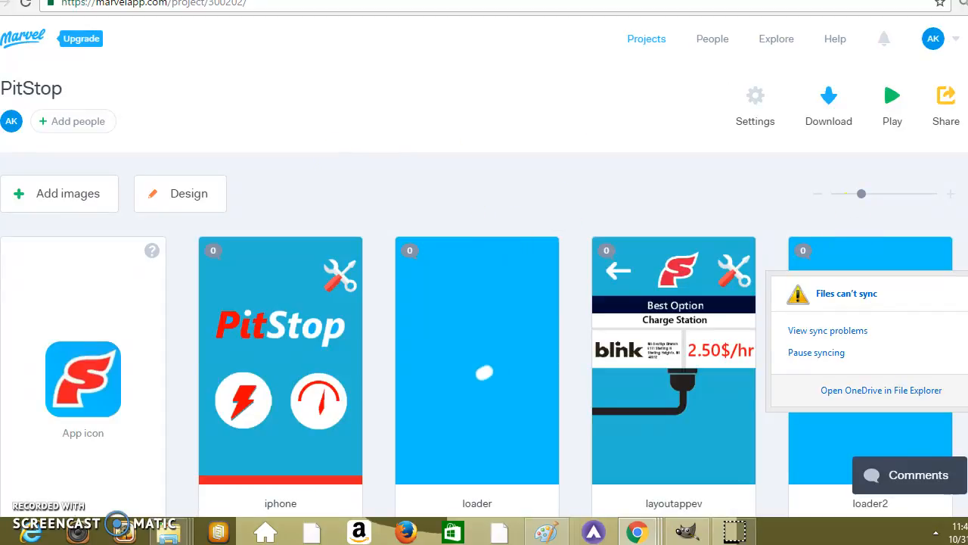
pyautogui.scroll(-1, 484, 303)
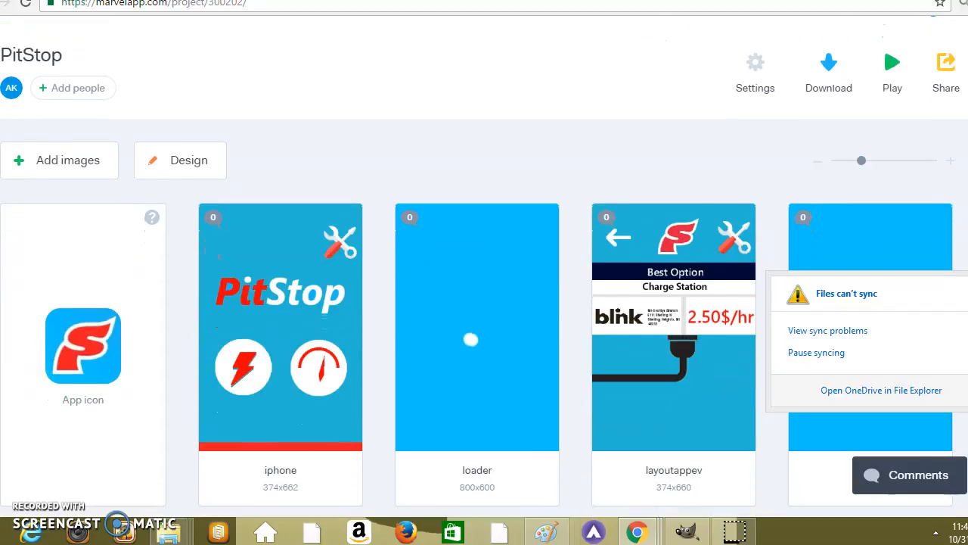
pyautogui.scroll(-3, 484, 302)
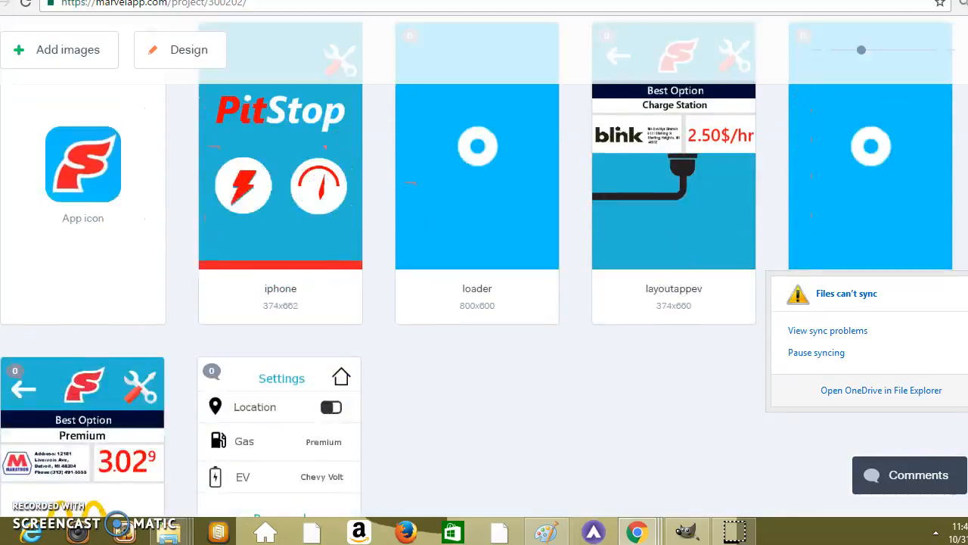
pyautogui.scroll(-3, 485, 302)
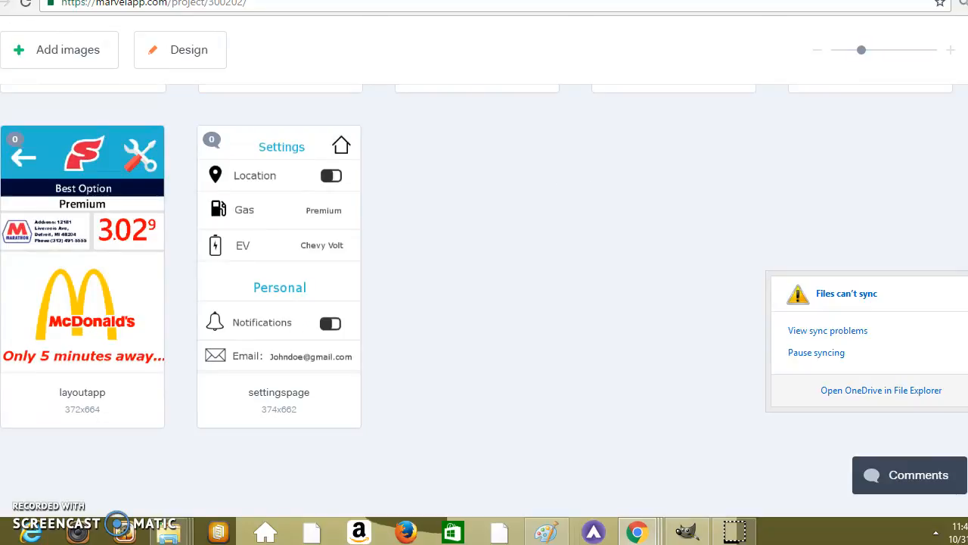
pyautogui.scroll(6, 957, 209)
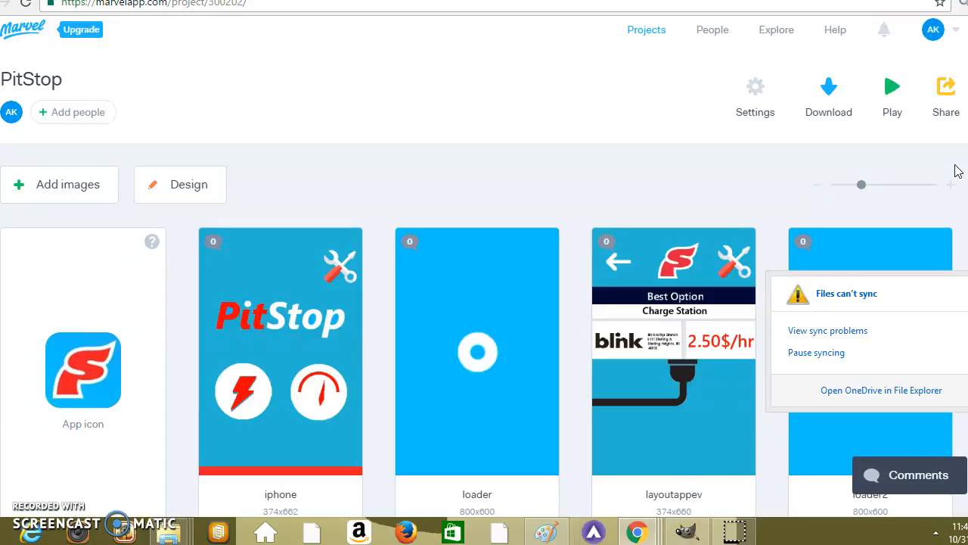
pyautogui.click(957, 170)
pyautogui.scroll(-3, 957, 170)
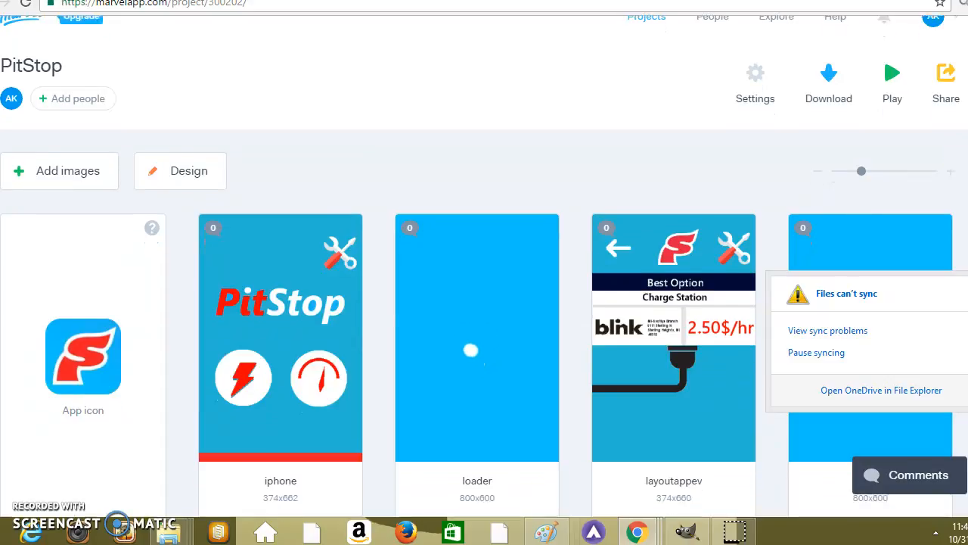
pyautogui.scroll(5, 485, 303)
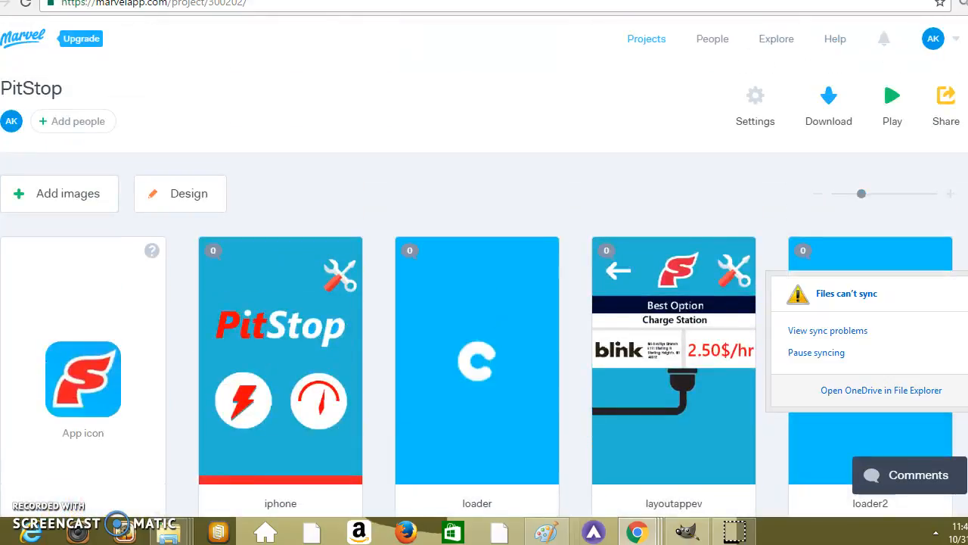
pyautogui.click(793, 76)
pyautogui.scroll(-1, 793, 76)
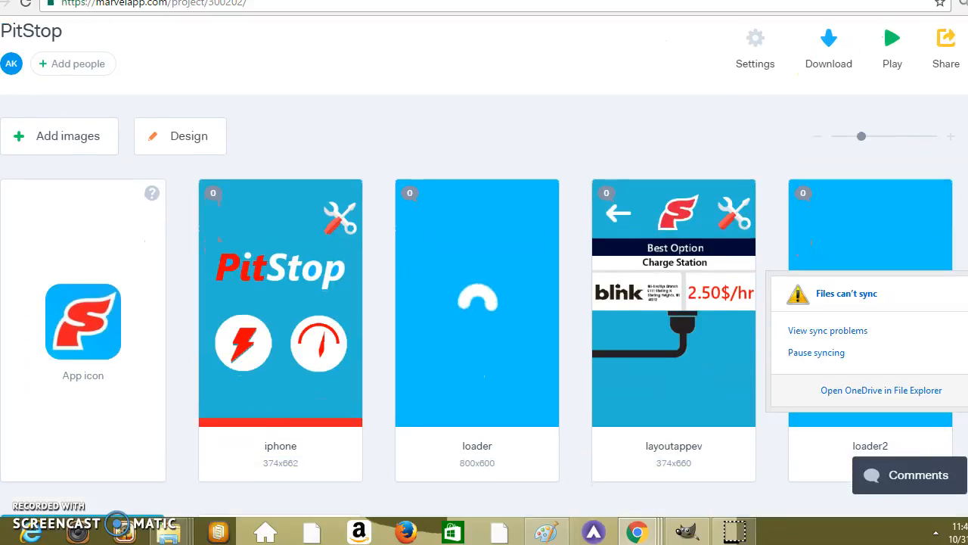
pyautogui.scroll(-1, 484, 302)
pyautogui.scroll(-2, 484, 302)
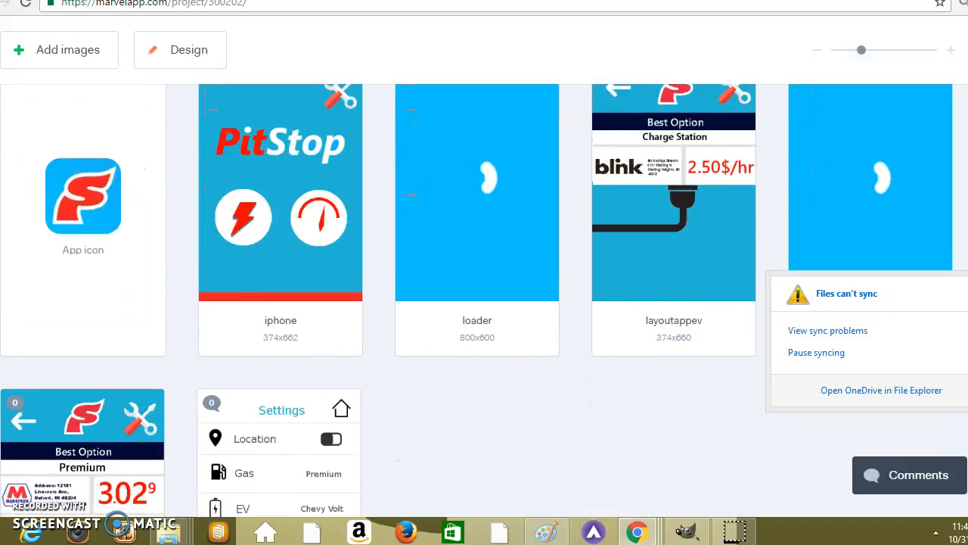
pyautogui.scroll(1, 484, 303)
pyautogui.scroll(-1, 484, 303)
pyautogui.scroll(3, 484, 303)
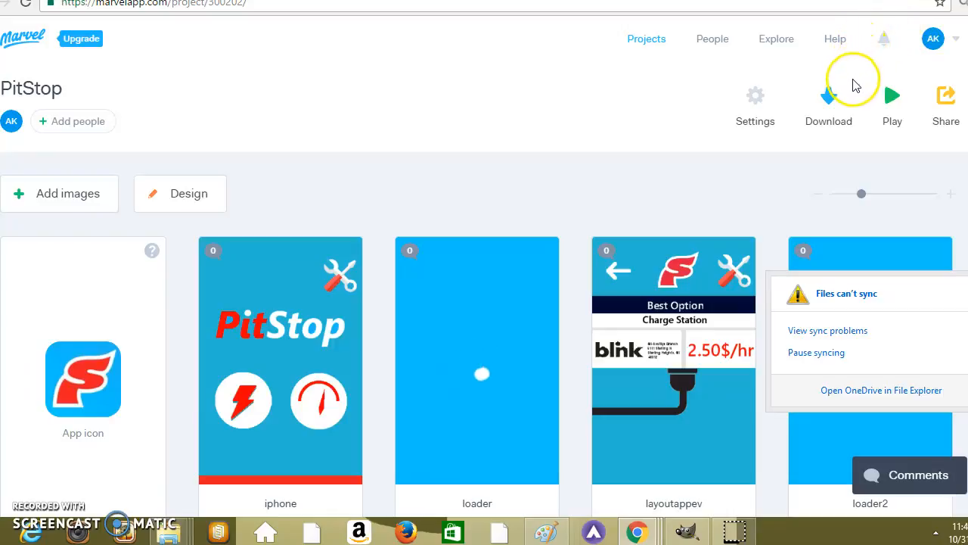
# Play the PitStop prototype and test the tools icon's link to Settings and the home icon's link back.
pyautogui.click(891, 102)
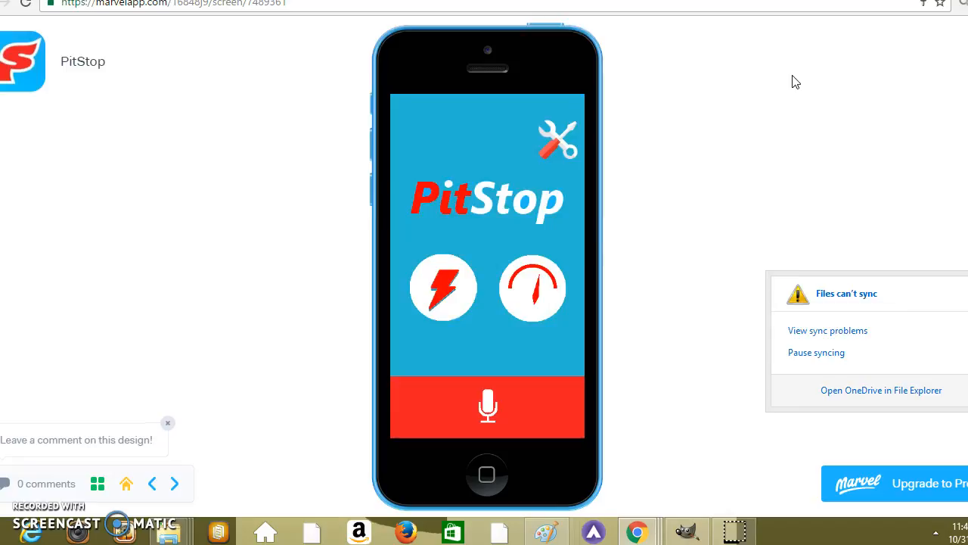
pyautogui.click(562, 150)
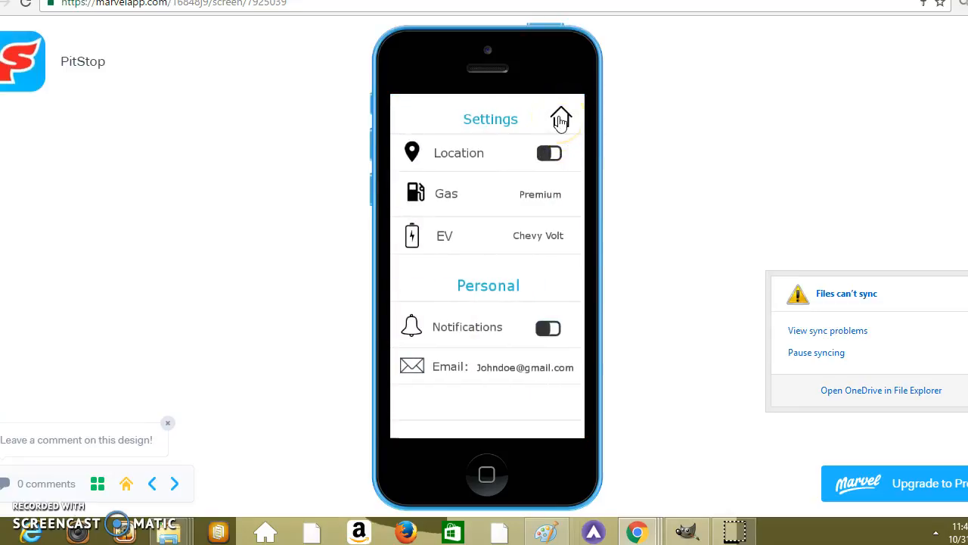
pyautogui.click(561, 121)
# Test the lightning bolt and gauge icons' links with their back arrows in the prototype, and return to the project.
pyautogui.click(455, 266)
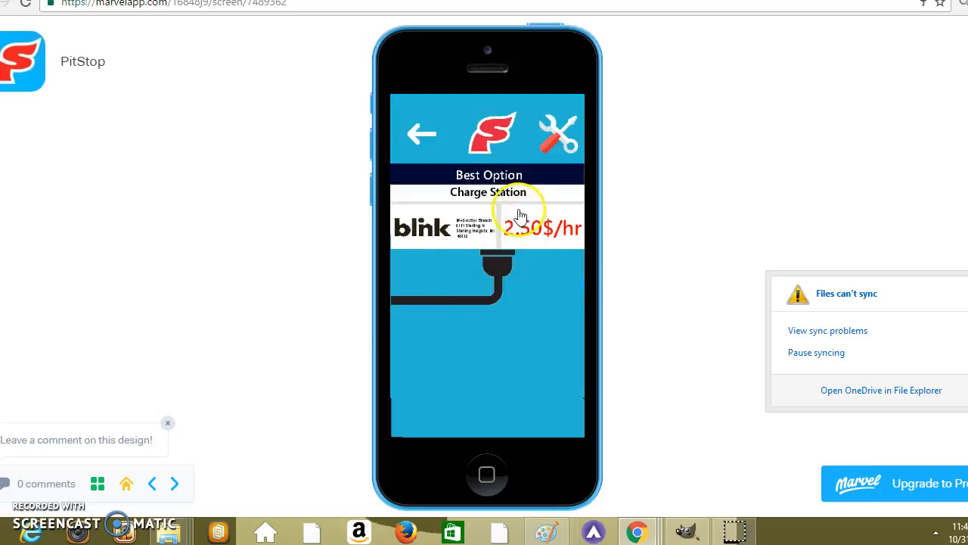
pyautogui.click(422, 134)
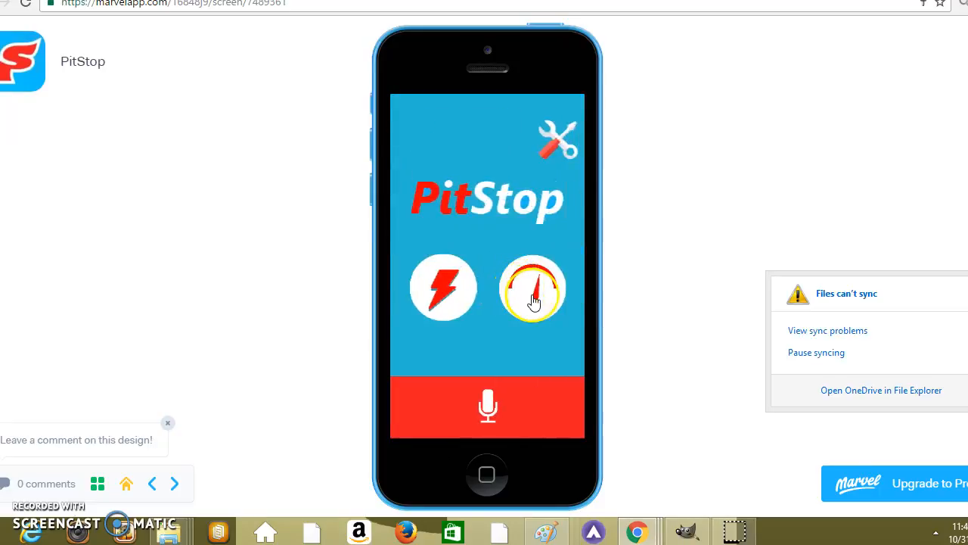
pyautogui.click(534, 301)
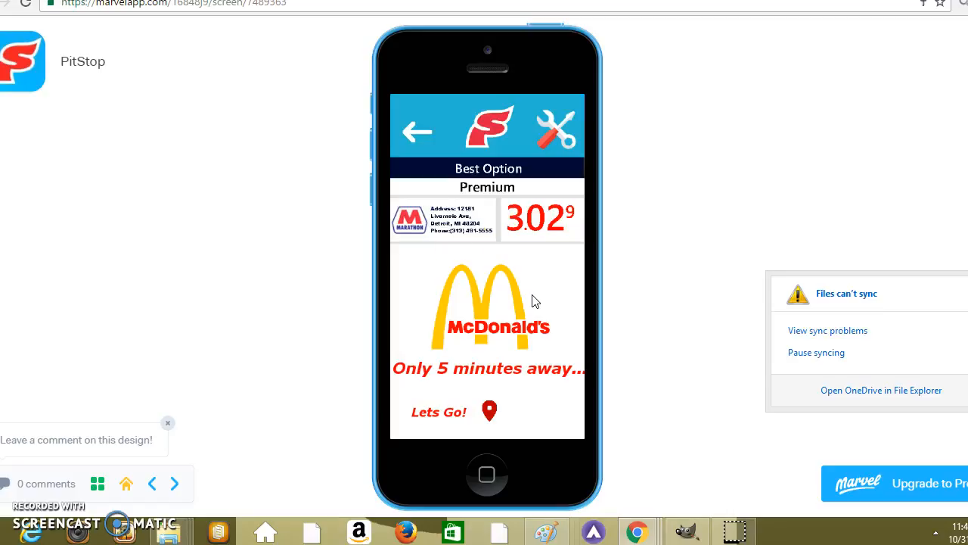
pyautogui.click(417, 134)
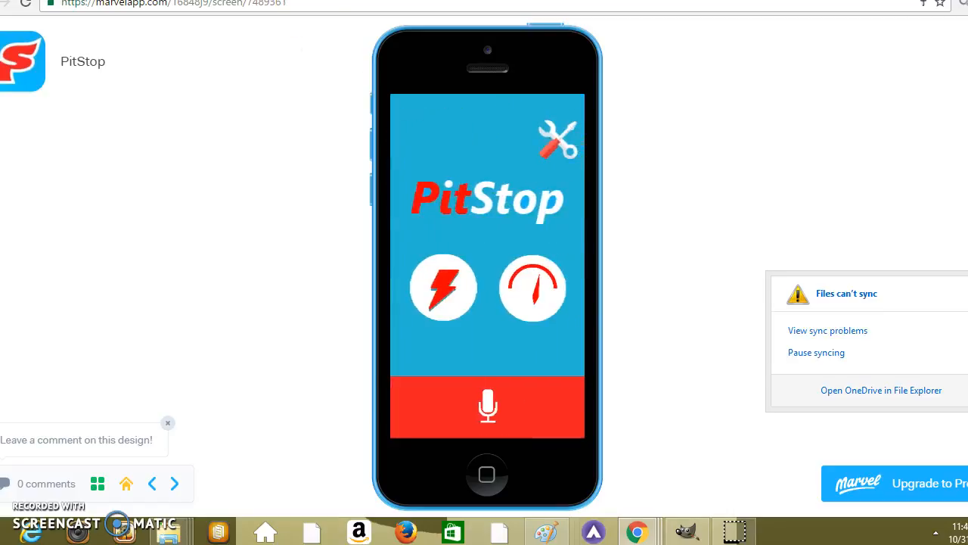
pyautogui.click(234, 0)
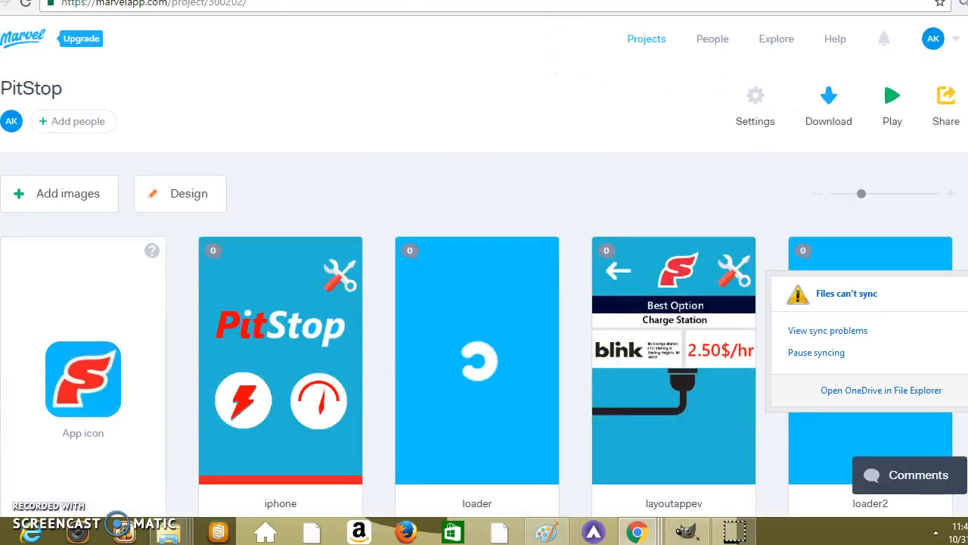
# Review the project's URL, Email & SMS, Embed and User Test sharing options, then close the sharing dialog.
pyautogui.click(939, 103)
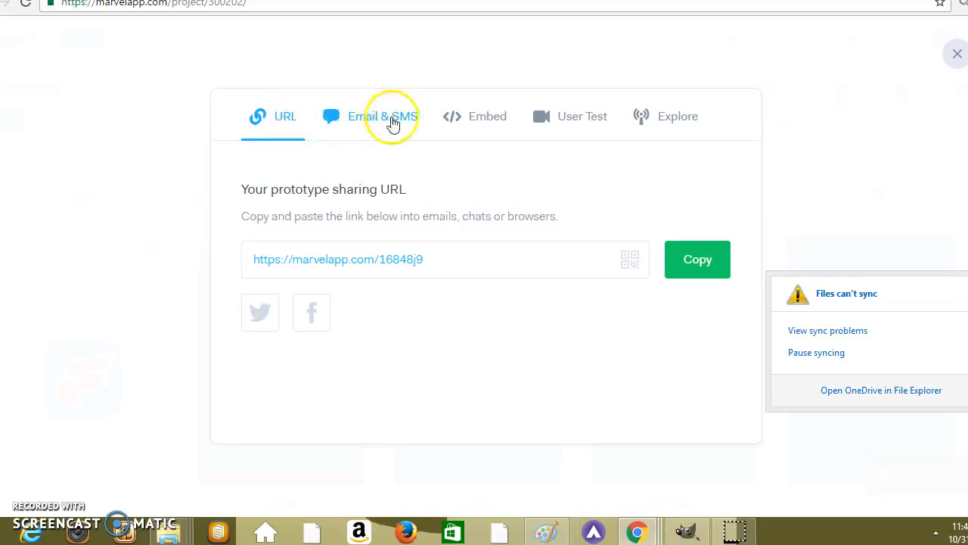
pyautogui.click(391, 123)
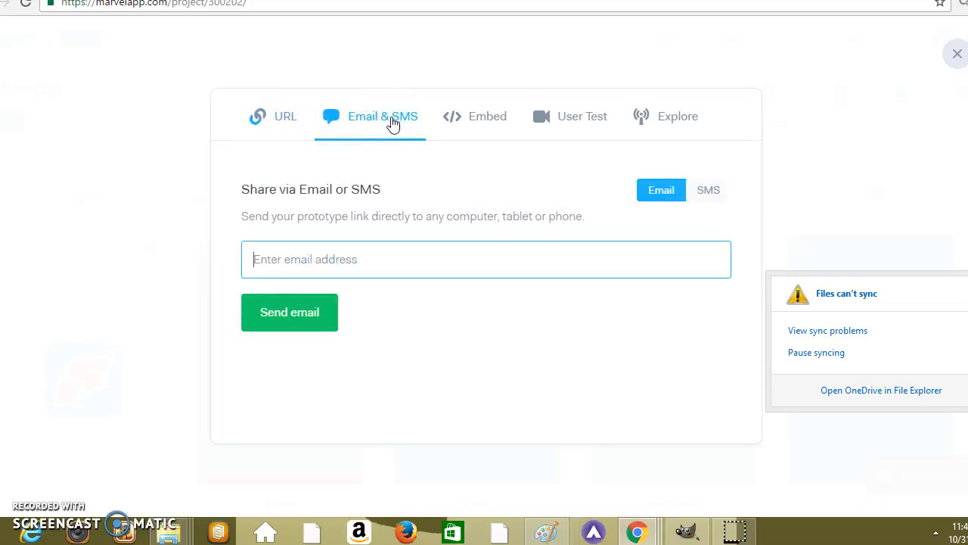
pyautogui.click(461, 126)
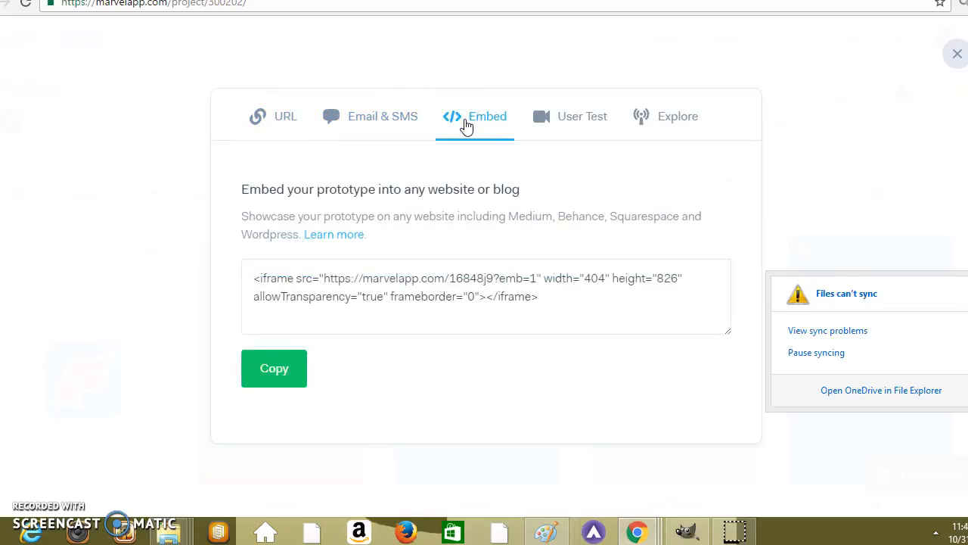
pyautogui.click(573, 121)
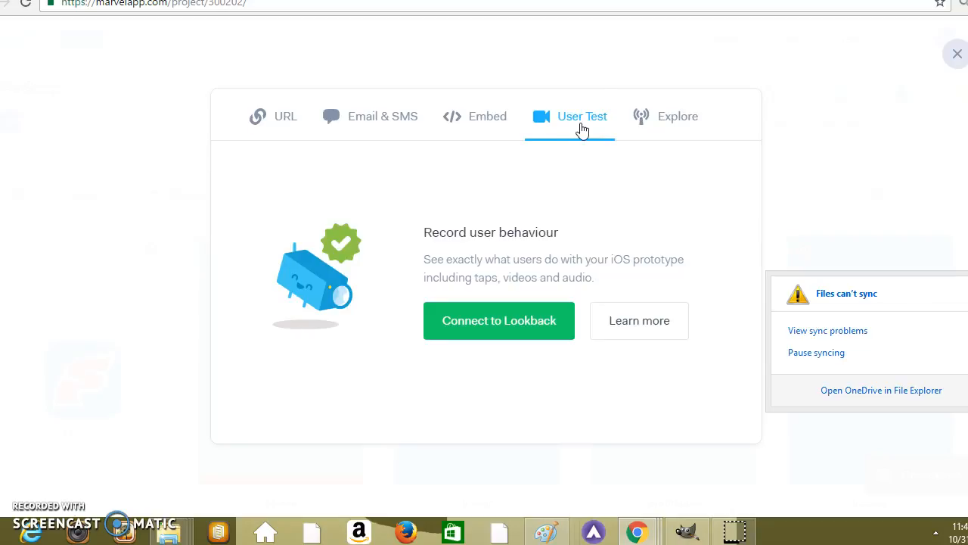
pyautogui.click(958, 56)
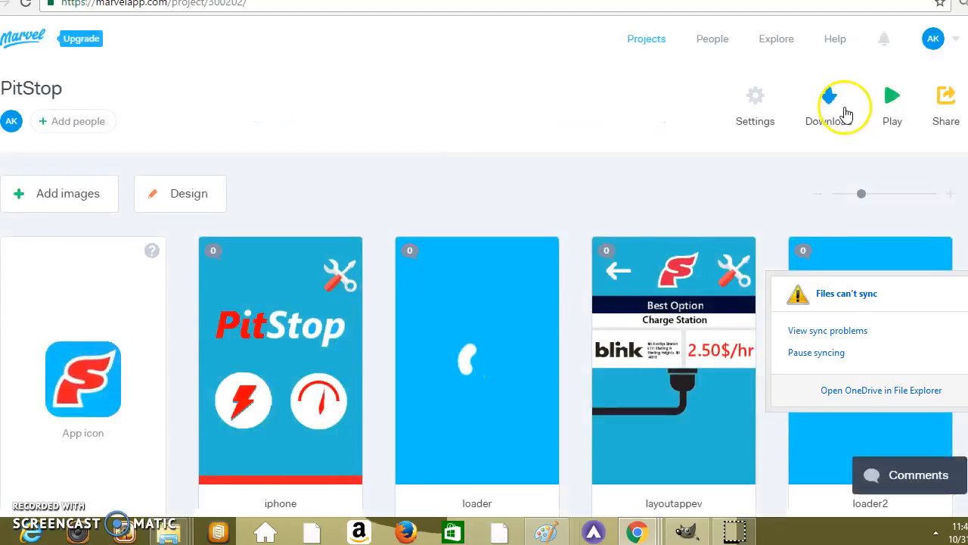
# Play the prototype again, view the comments pane for the iphone screen, close it and return to the project.
pyautogui.scroll(-1, 938, 99)
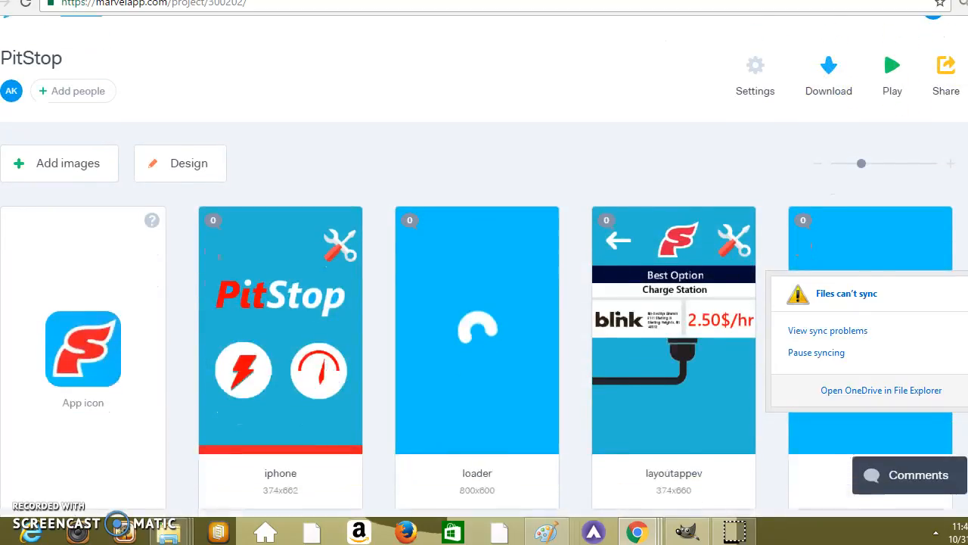
pyautogui.scroll(-5, 484, 302)
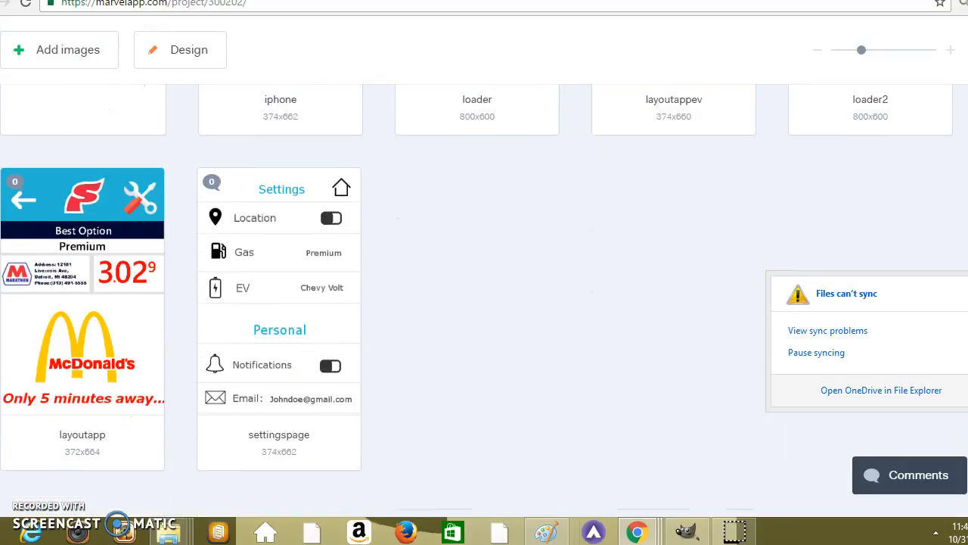
pyautogui.scroll(-1, 485, 302)
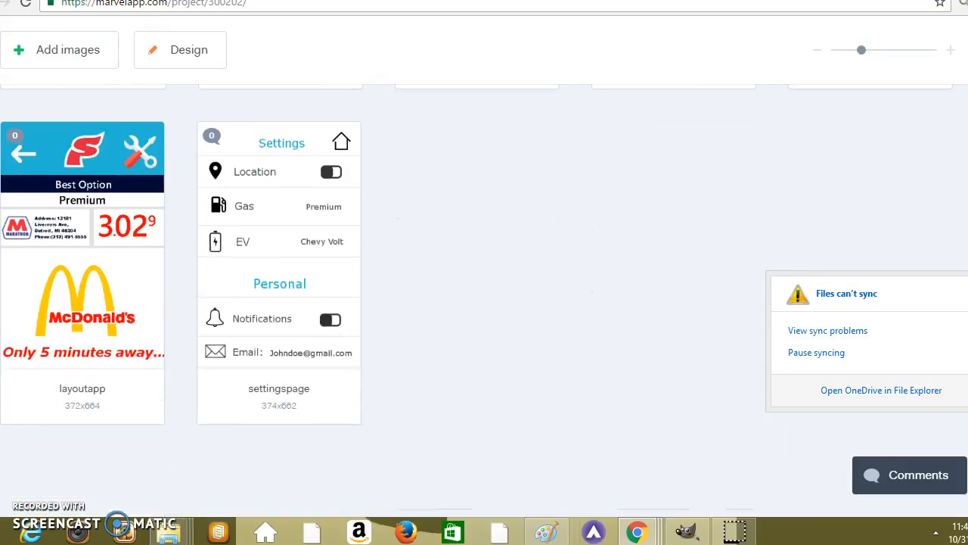
pyautogui.scroll(6, 947, 112)
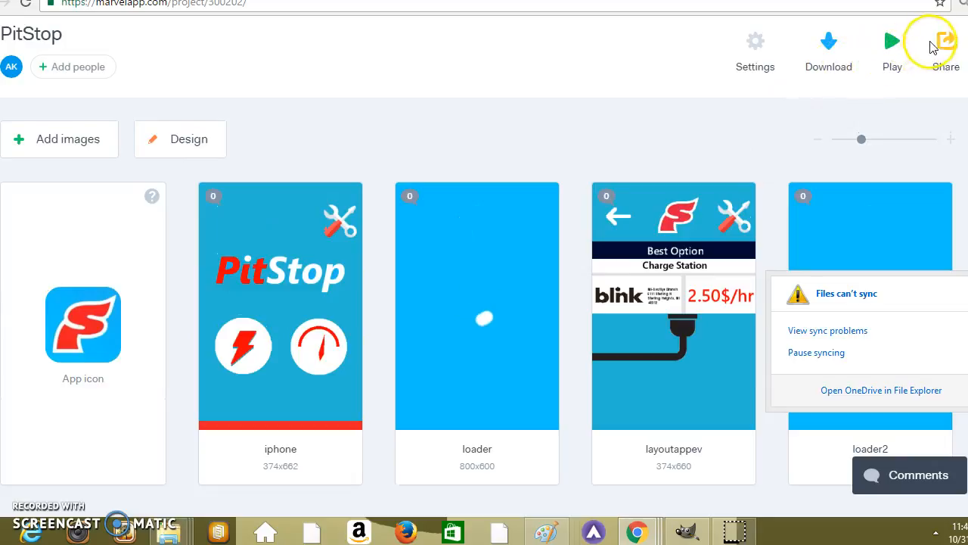
pyautogui.click(891, 45)
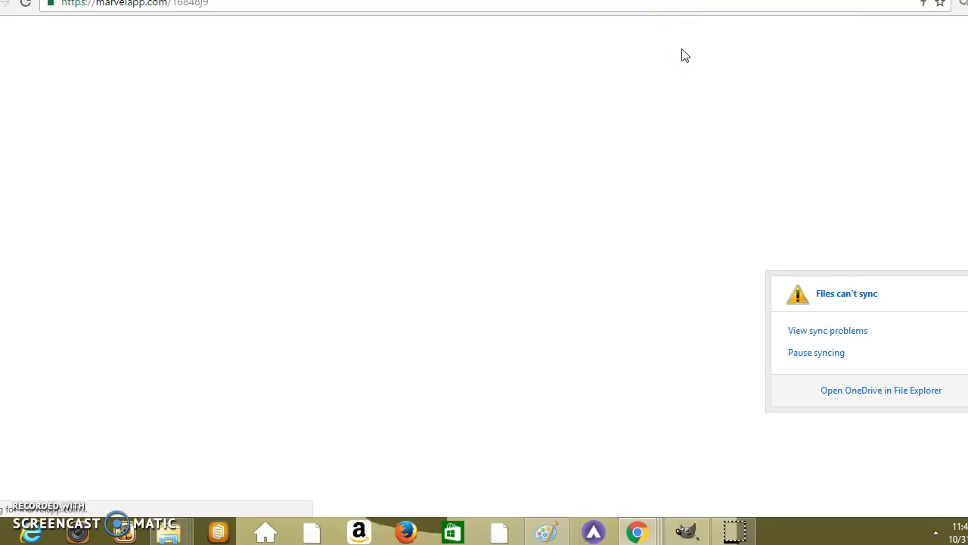
pyautogui.click(422, 203)
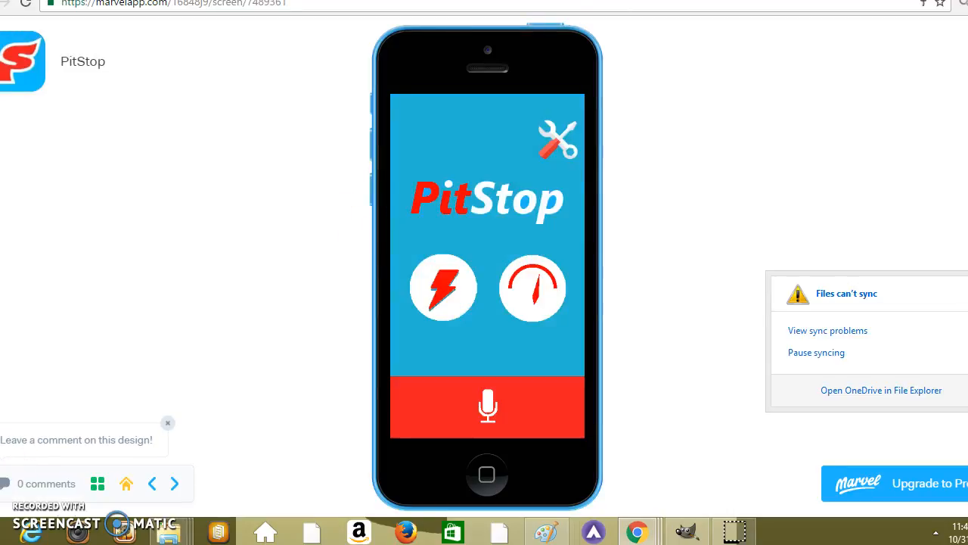
pyautogui.click(74, 460)
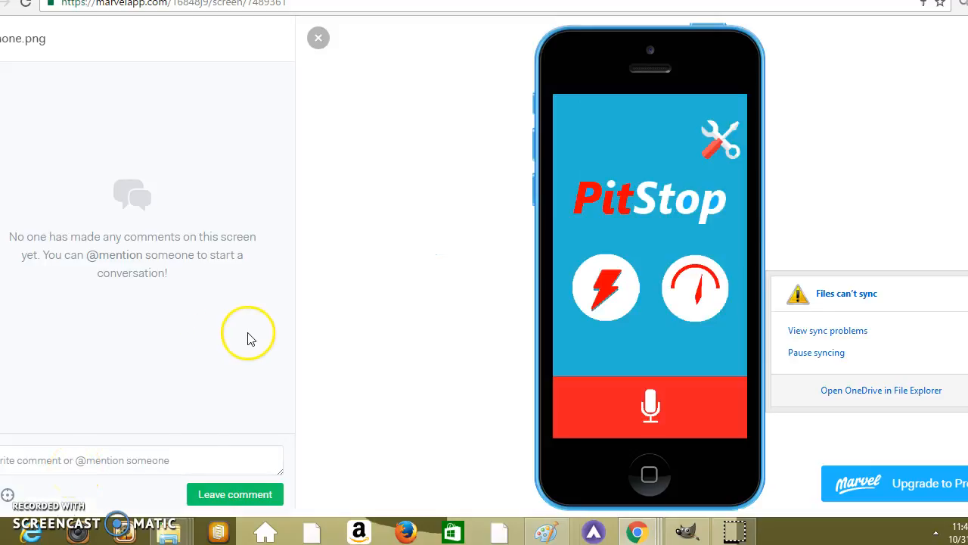
pyautogui.click(318, 39)
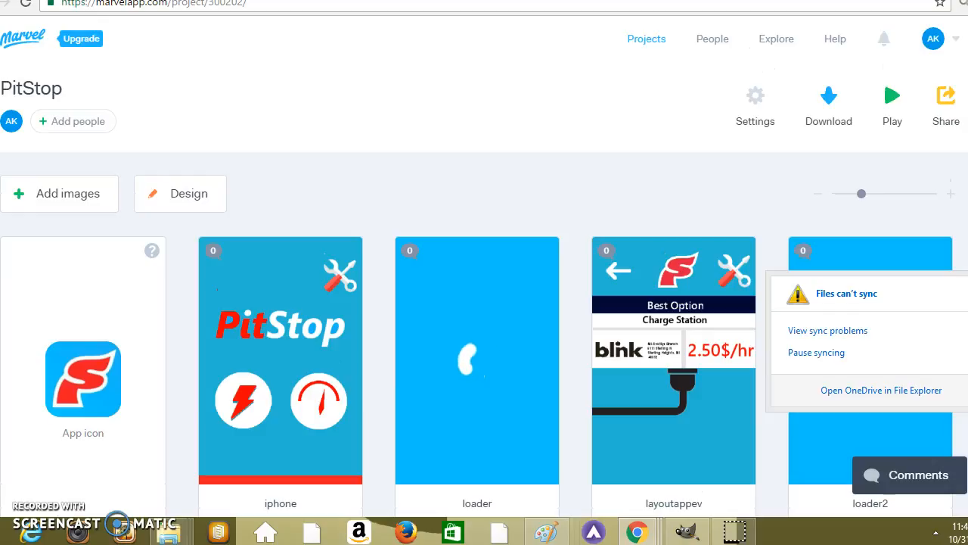
# Look over all the PitStop project's screens, from the app icon and iphone screen to layoutapp and settingspage.
pyautogui.scroll(-1, 484, 303)
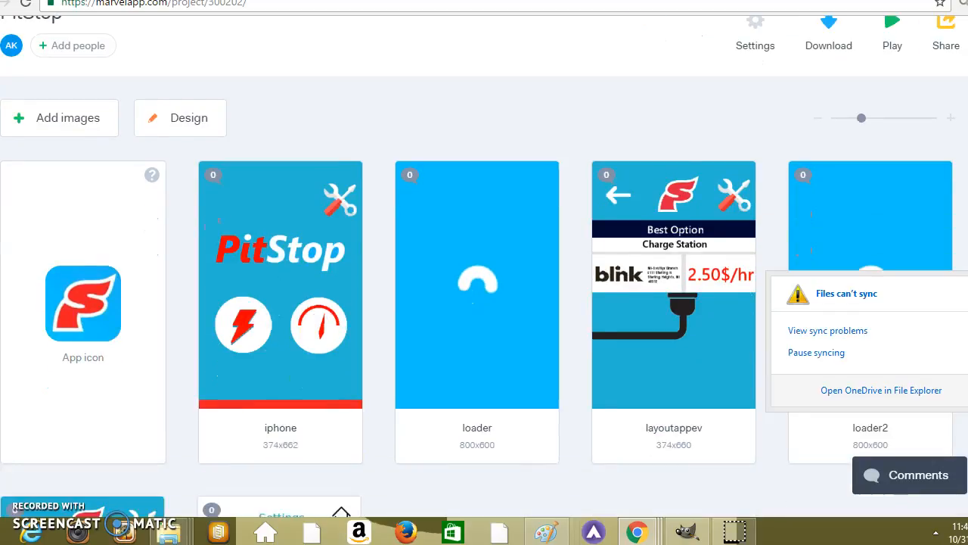
pyautogui.scroll(-2, 484, 302)
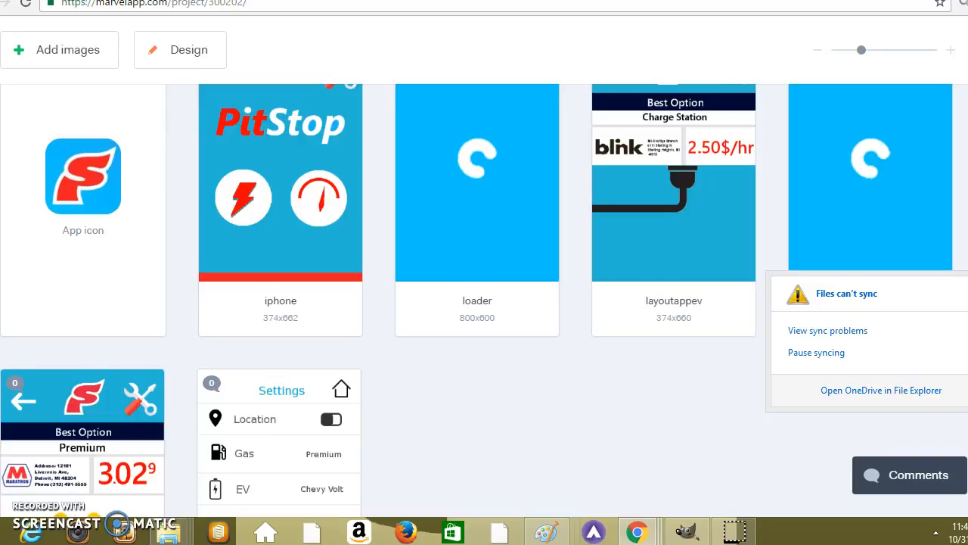
pyautogui.scroll(-3, 484, 302)
pyautogui.scroll(1, 484, 302)
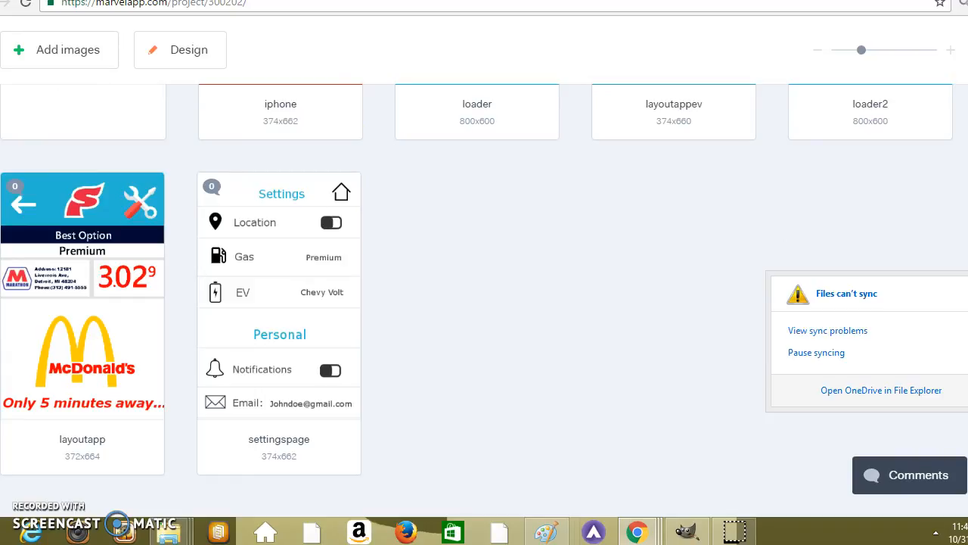
pyautogui.scroll(2, 484, 302)
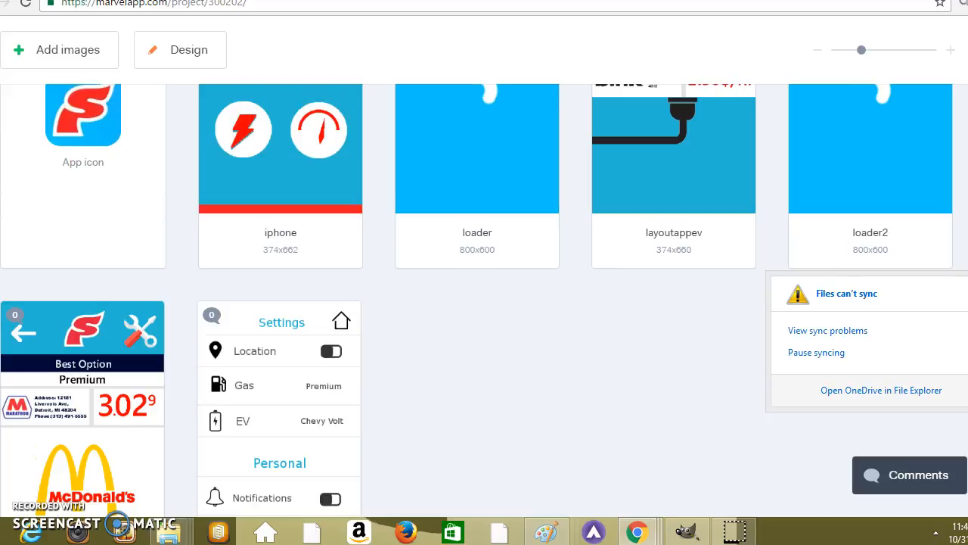
pyautogui.scroll(2, 484, 302)
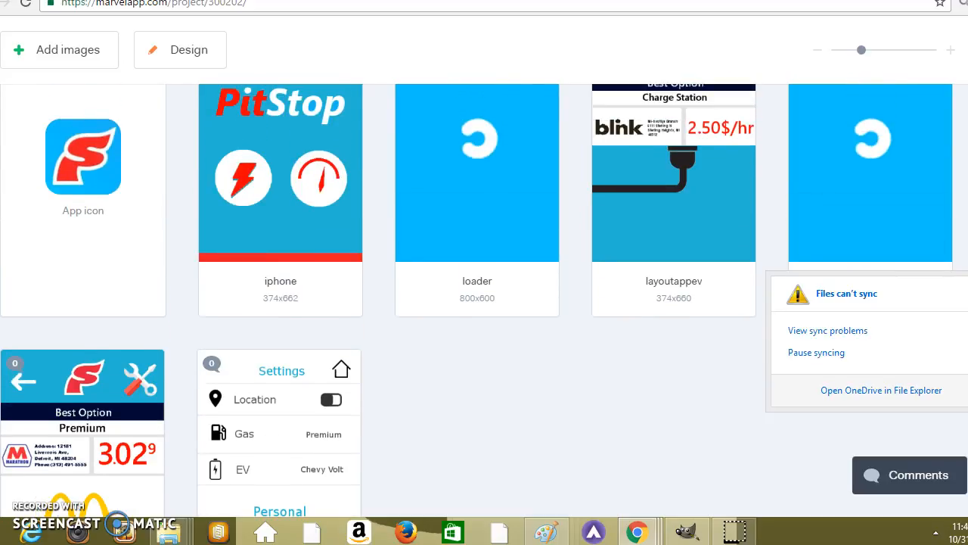
pyautogui.scroll(3, 484, 302)
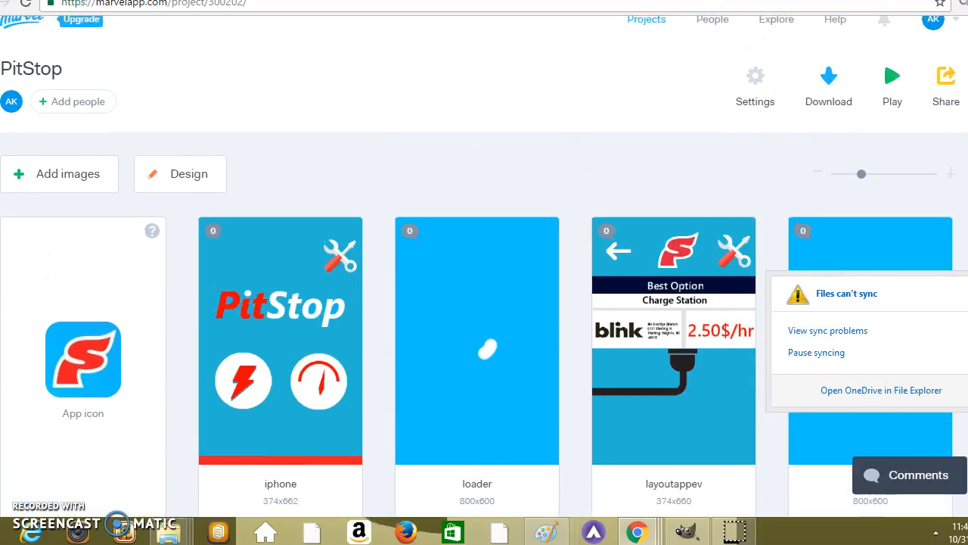
pyautogui.click(256, 229)
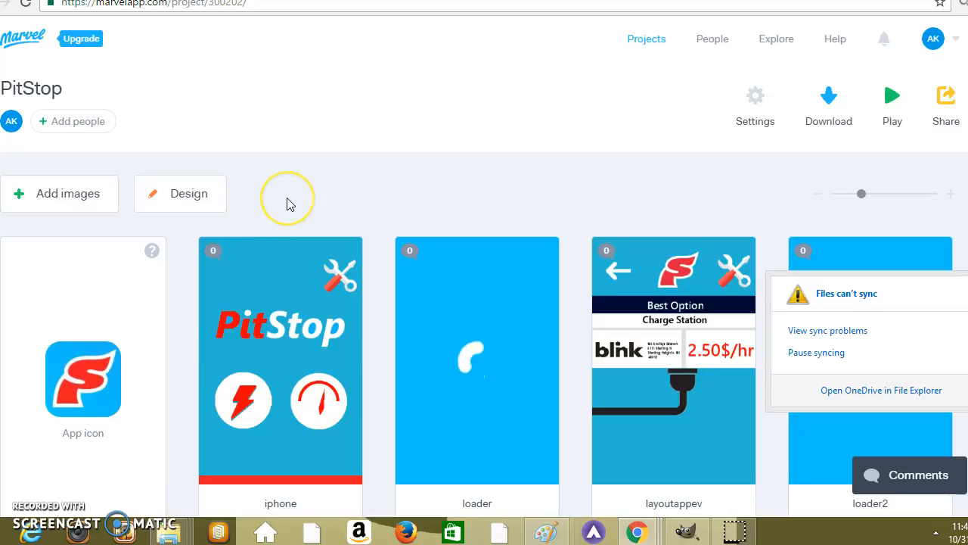